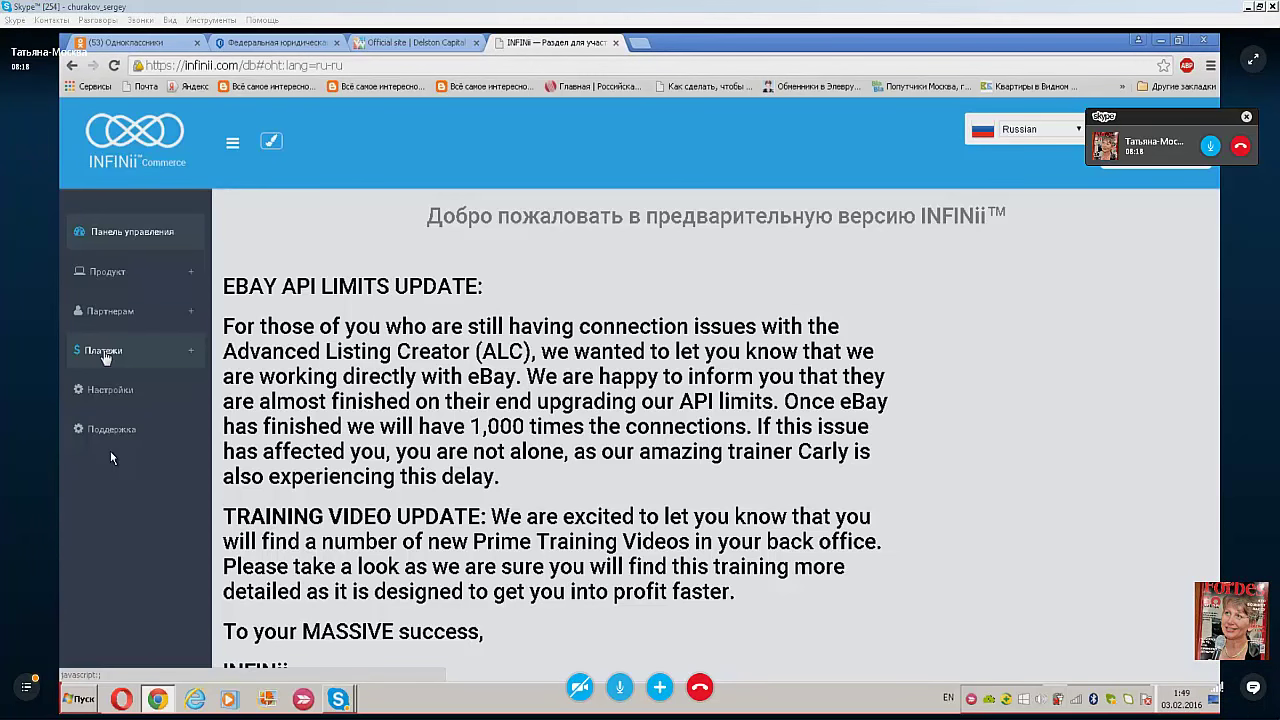
- Expand Платежи in the sidebar and go to the Запросить выплату payout request page
left_click(104, 352)
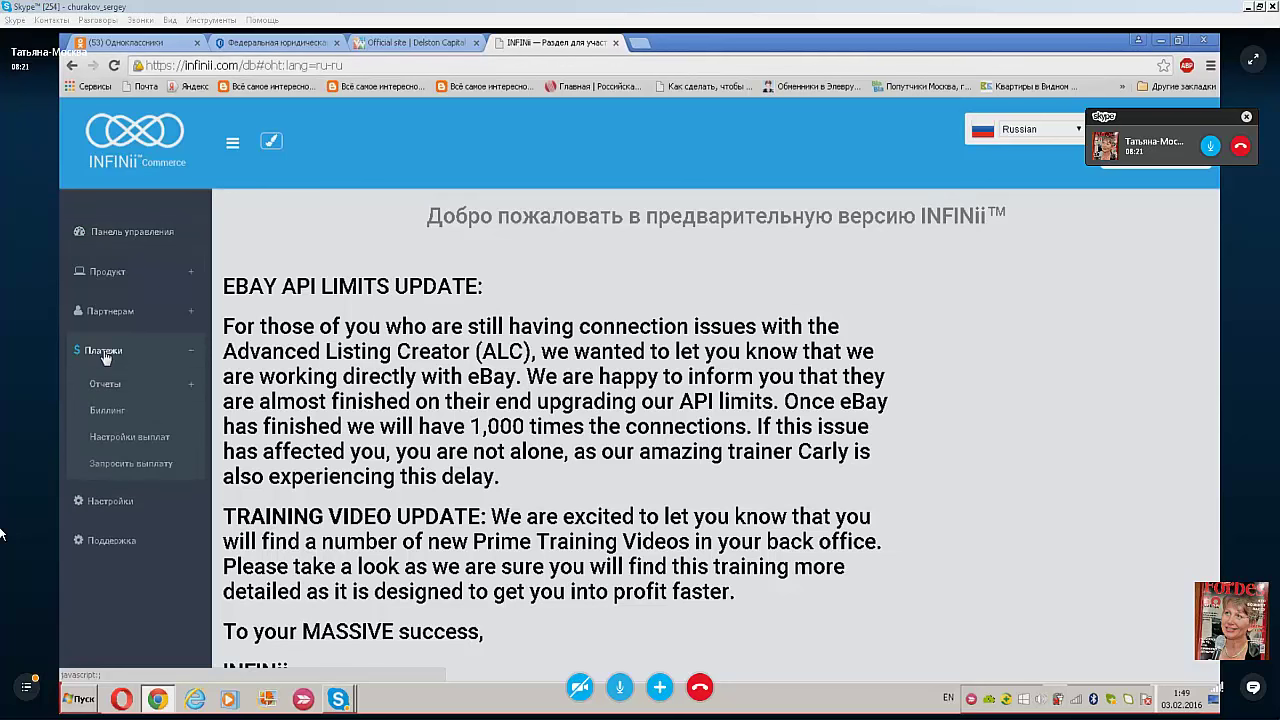
left_click(123, 470)
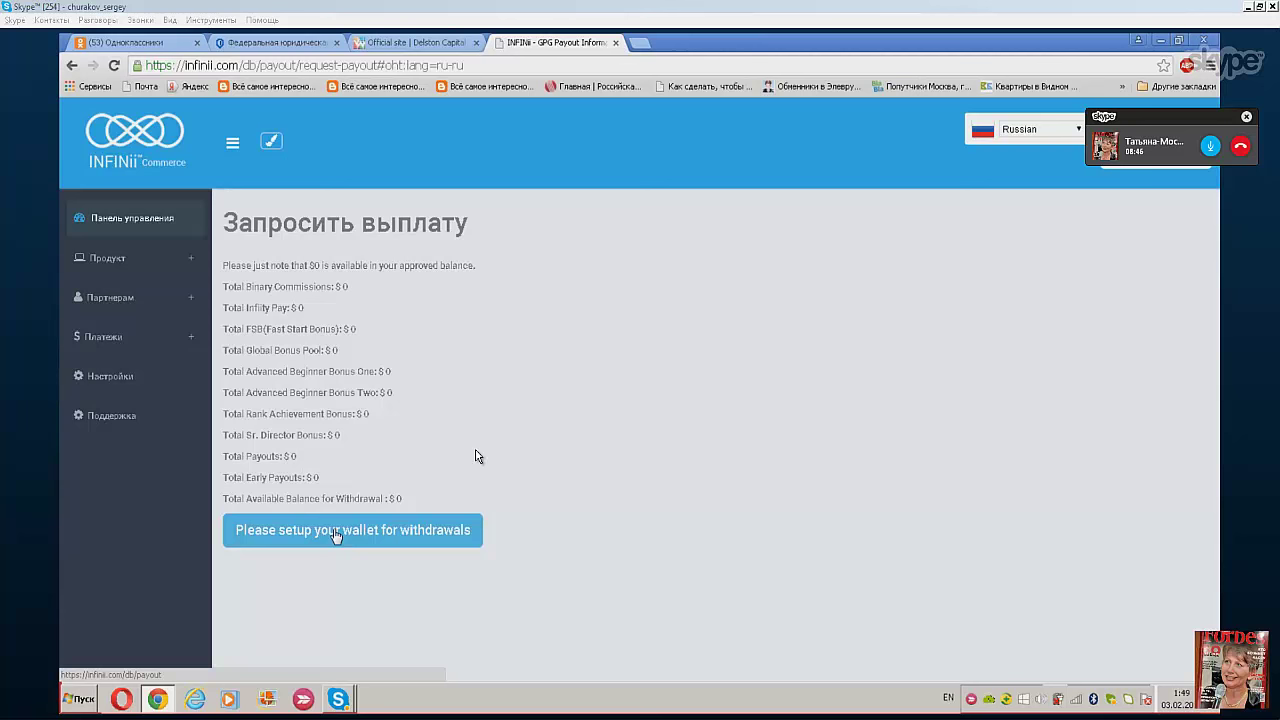
- Start the withdrawal wallet setup and enter the email address from the autofill suggestion
left_click(336, 536)
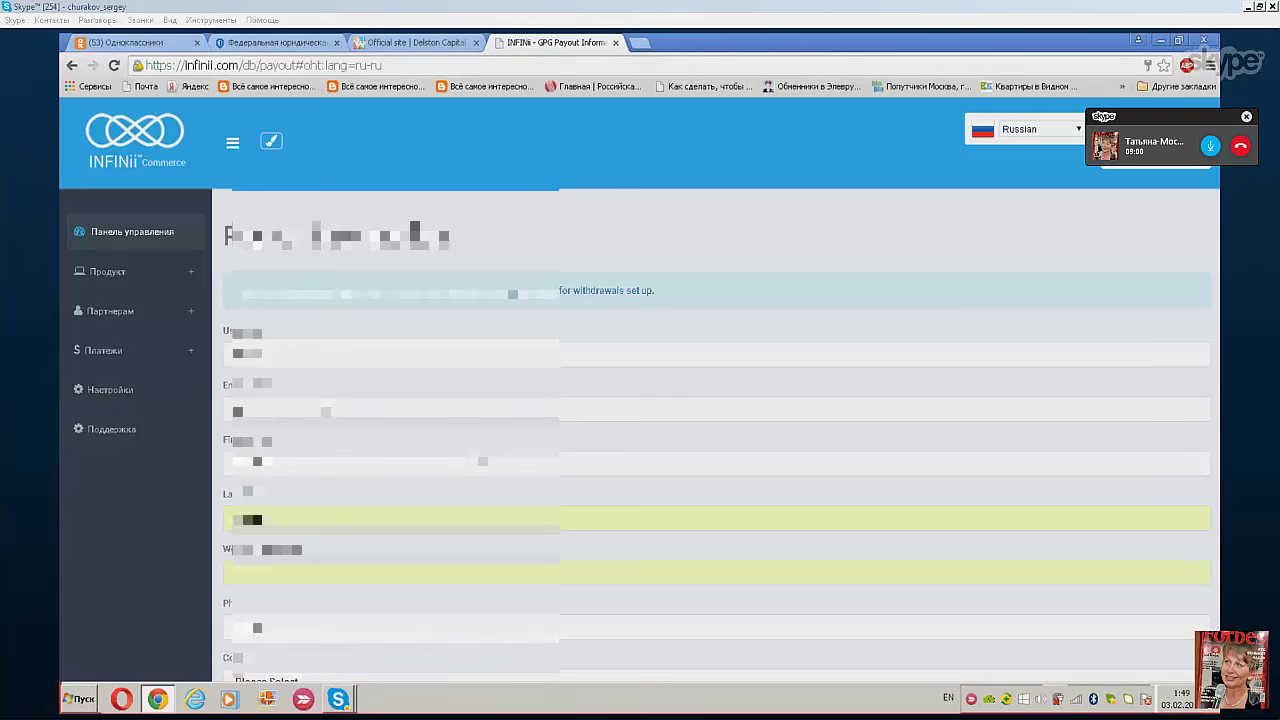
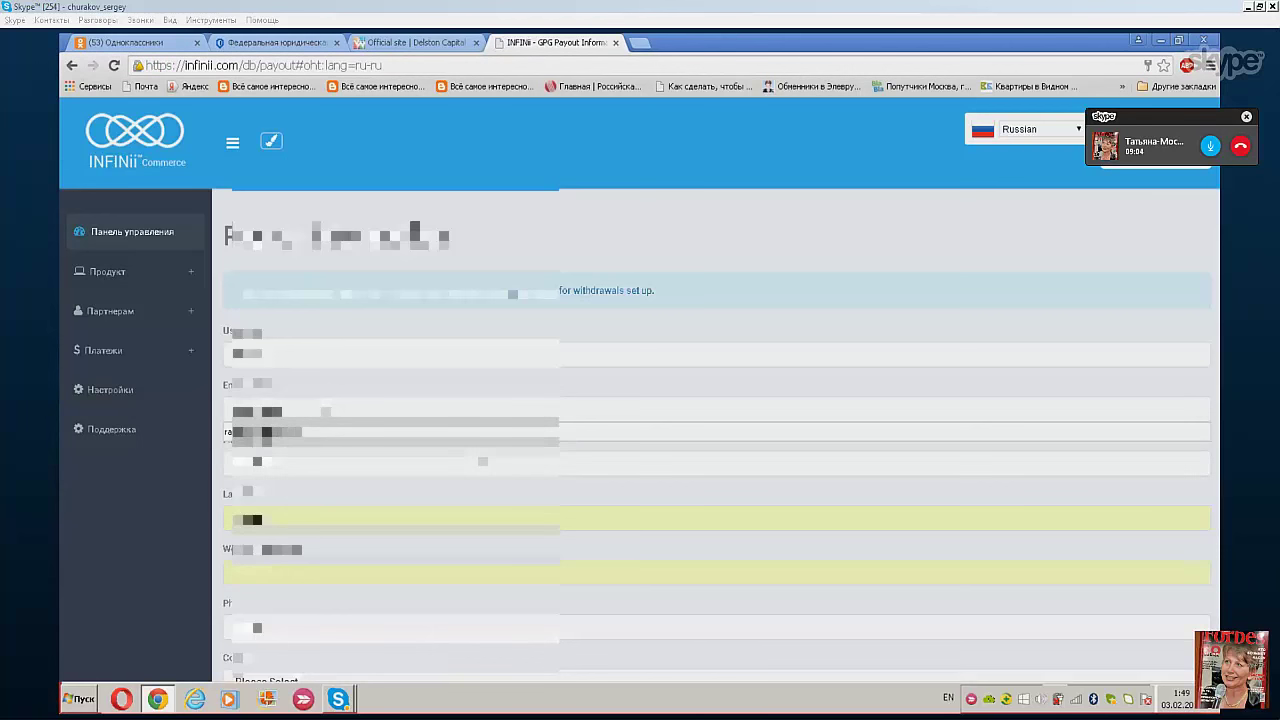
key("Down")
key("Return")
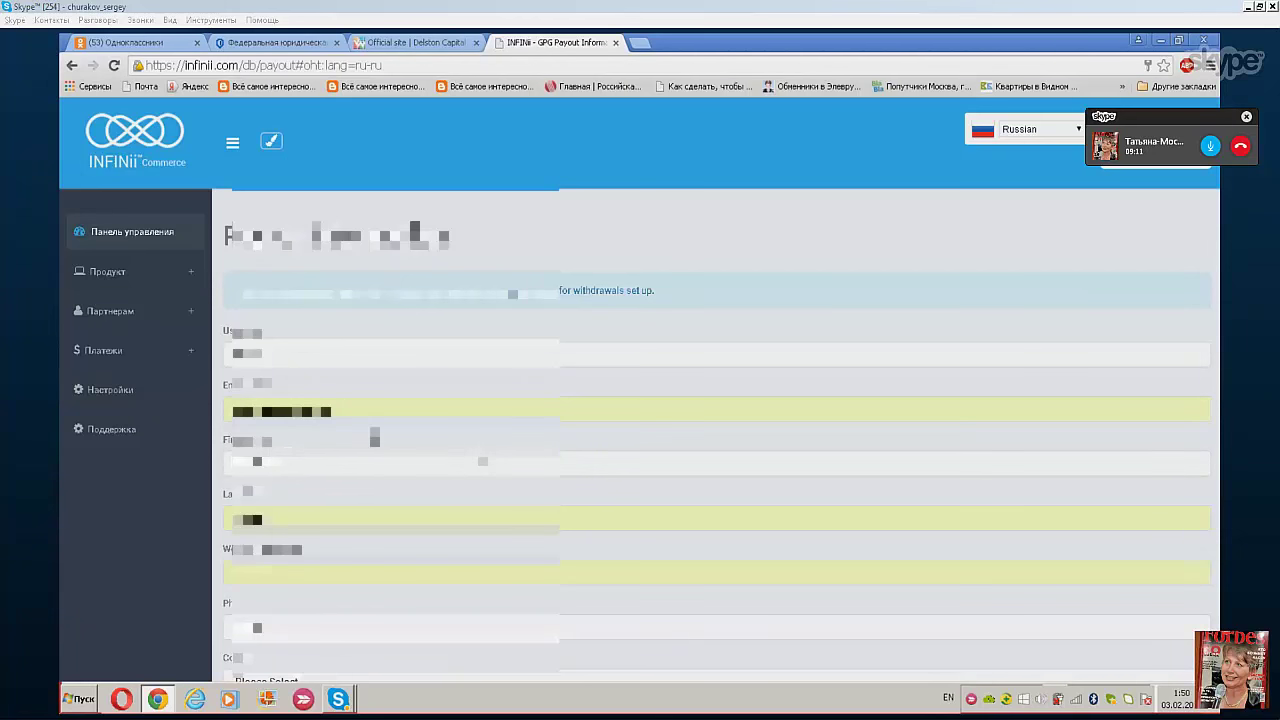
- Replace the first name and last name with the account holder's name
key("BackSpace")
scroll(482, 461, "down", 1)
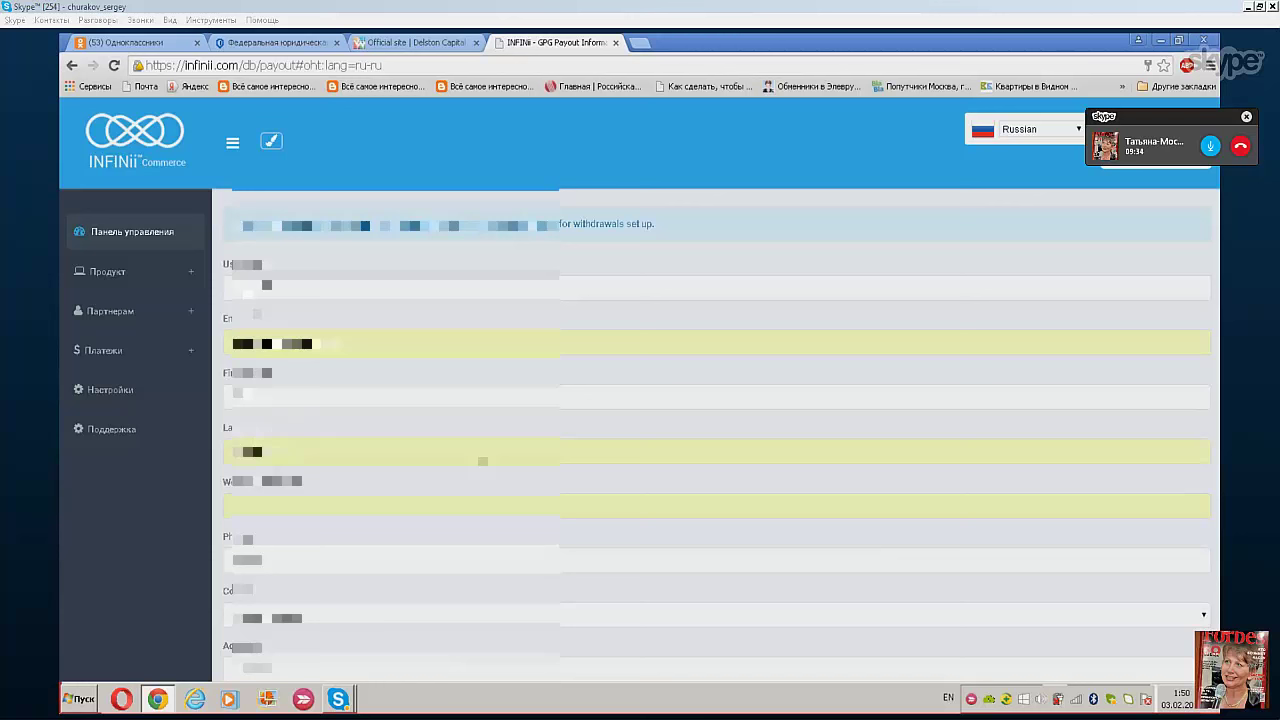
key("BackSpace")
key("BackSpace")
key("BackSpace")
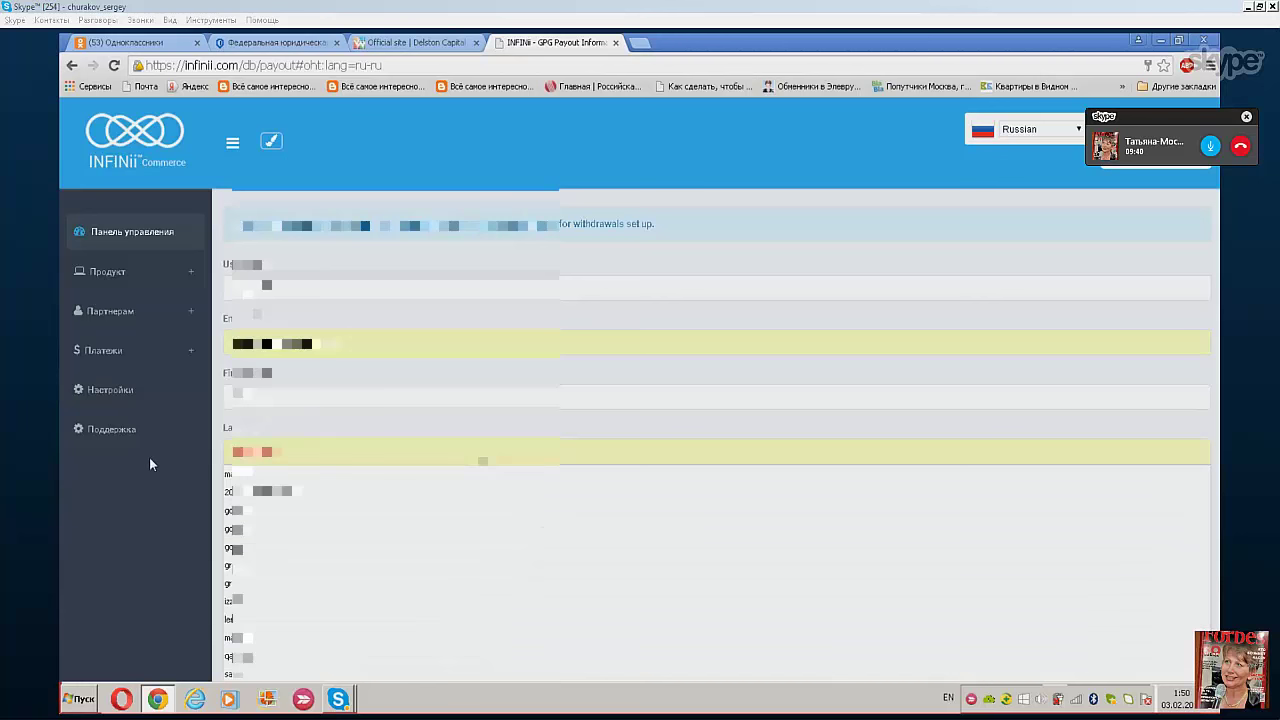
key("BackSpace")
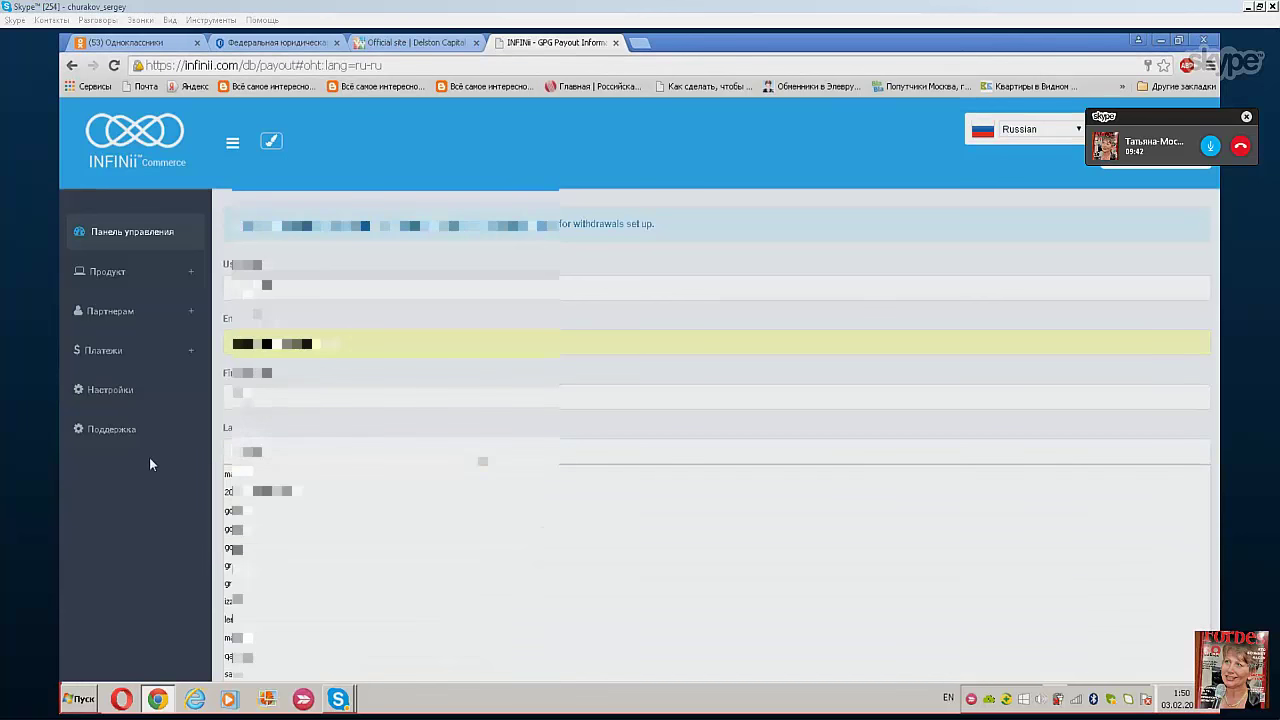
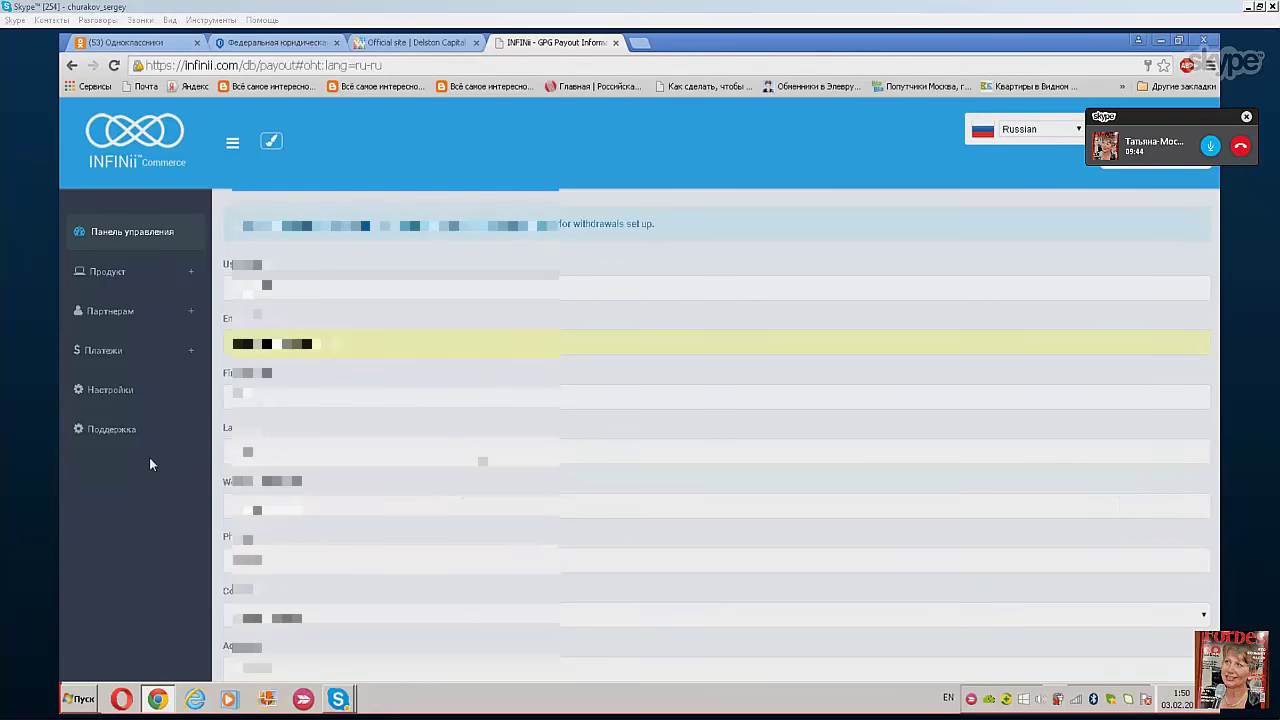
- Fill in the phone number from the saved autofill suggestion
scroll(700, 450, "down", 1)
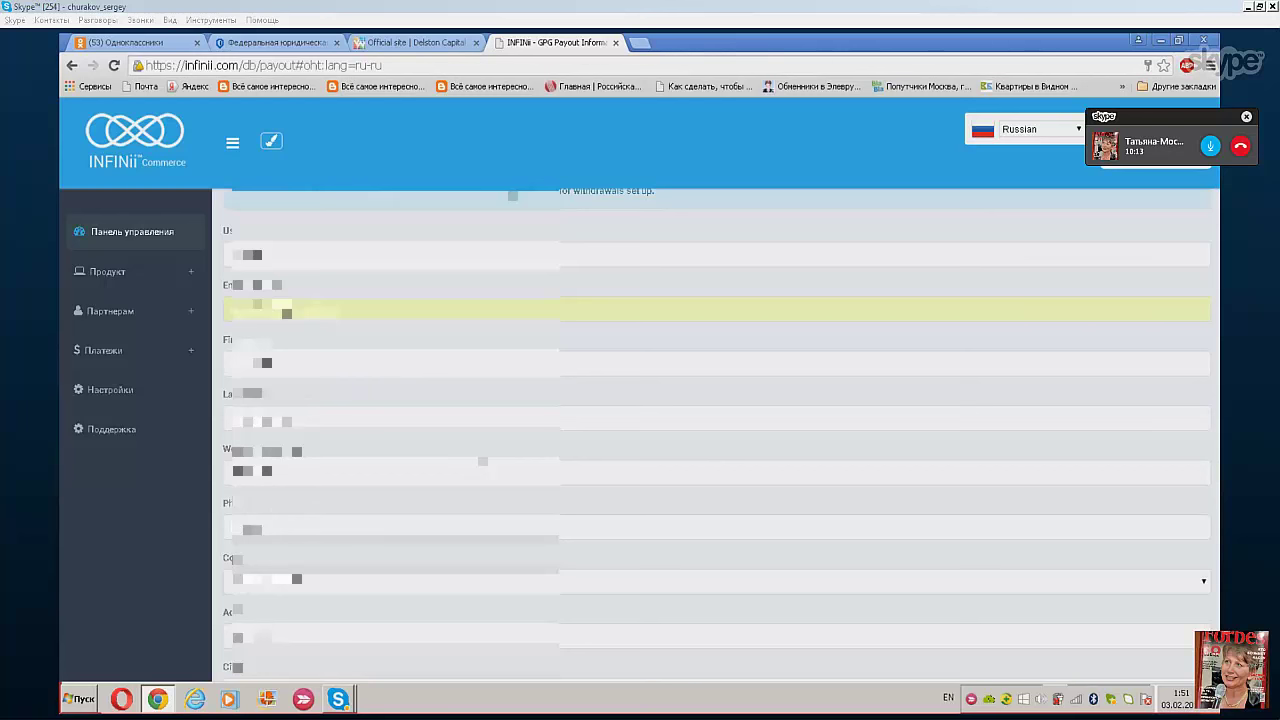
key("BackSpace")
key("BackSpace")
key("BackSpace")
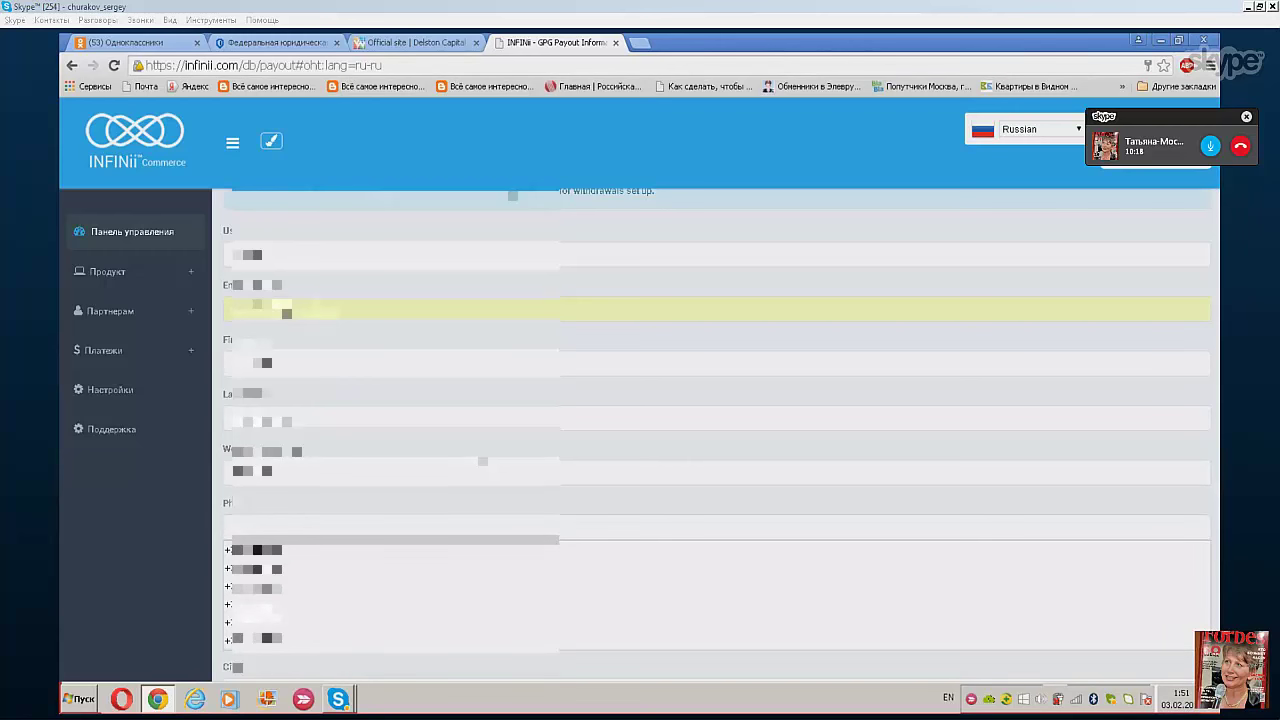
key("Down")
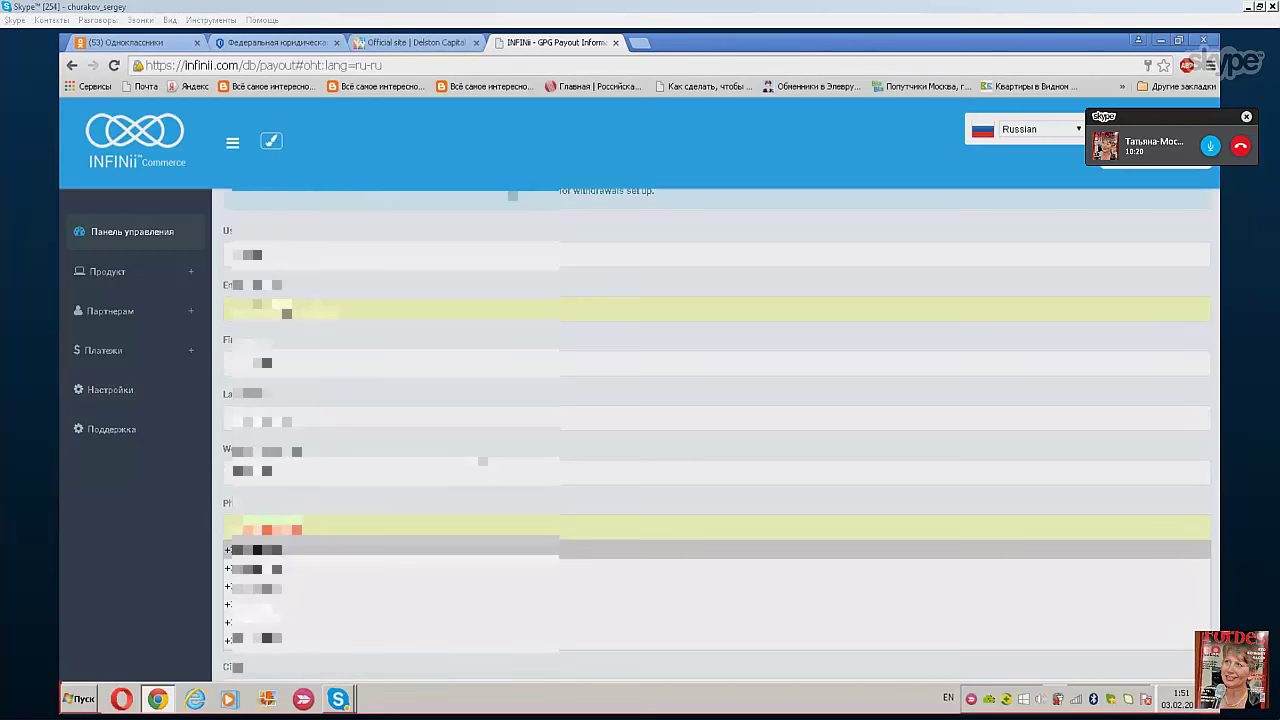
key("Return")
- Choose the wallet's country from the Country dropdown
scroll(512, 194, "down", 3)
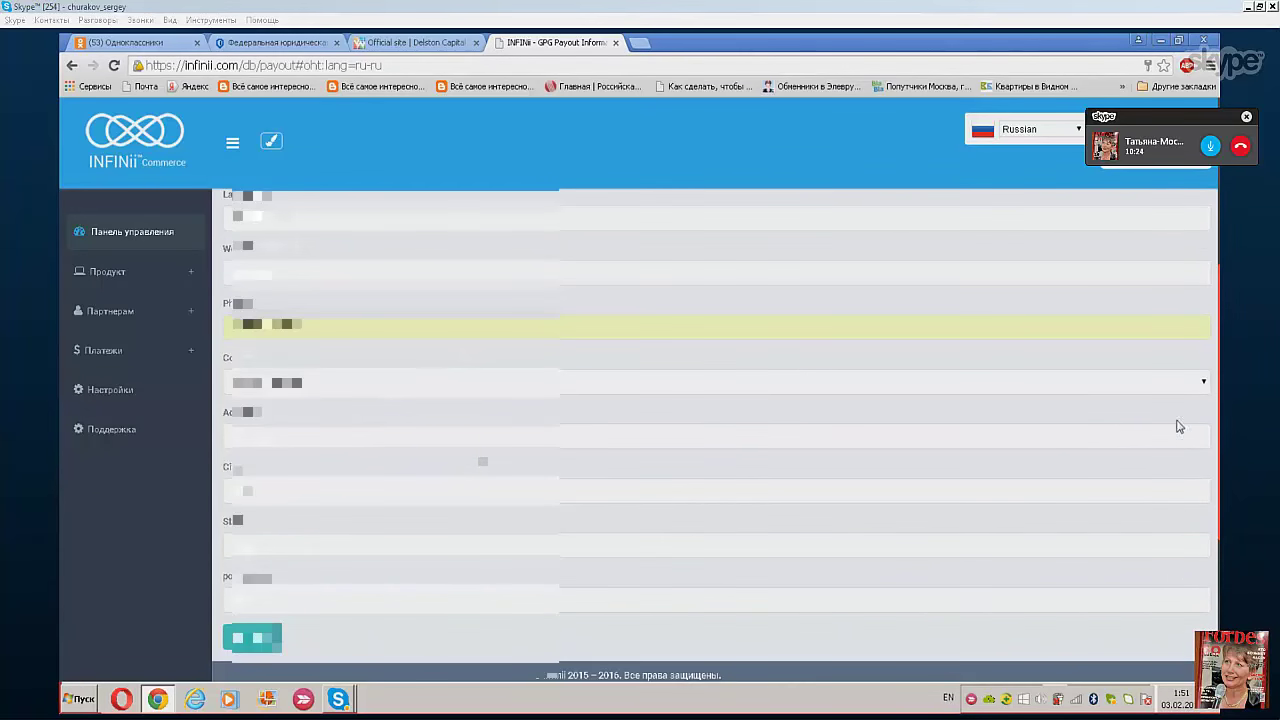
left_click(1204, 388)
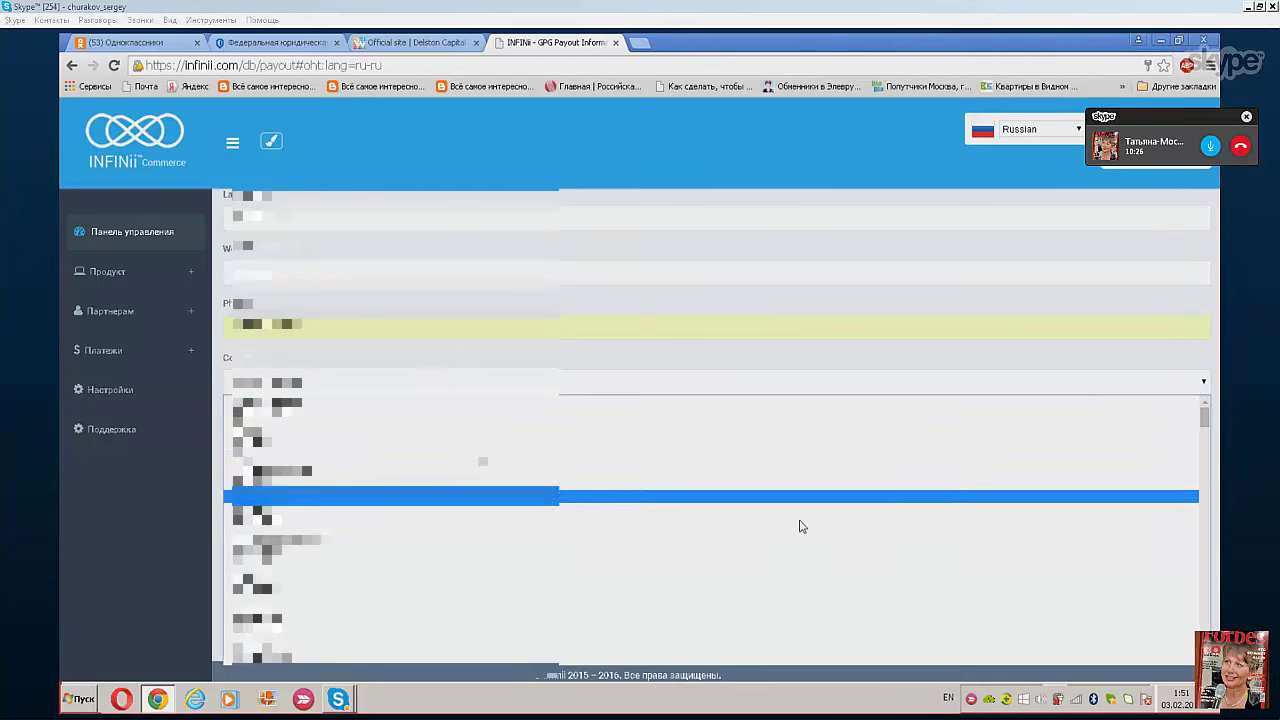
scroll(699, 545, "down", 2)
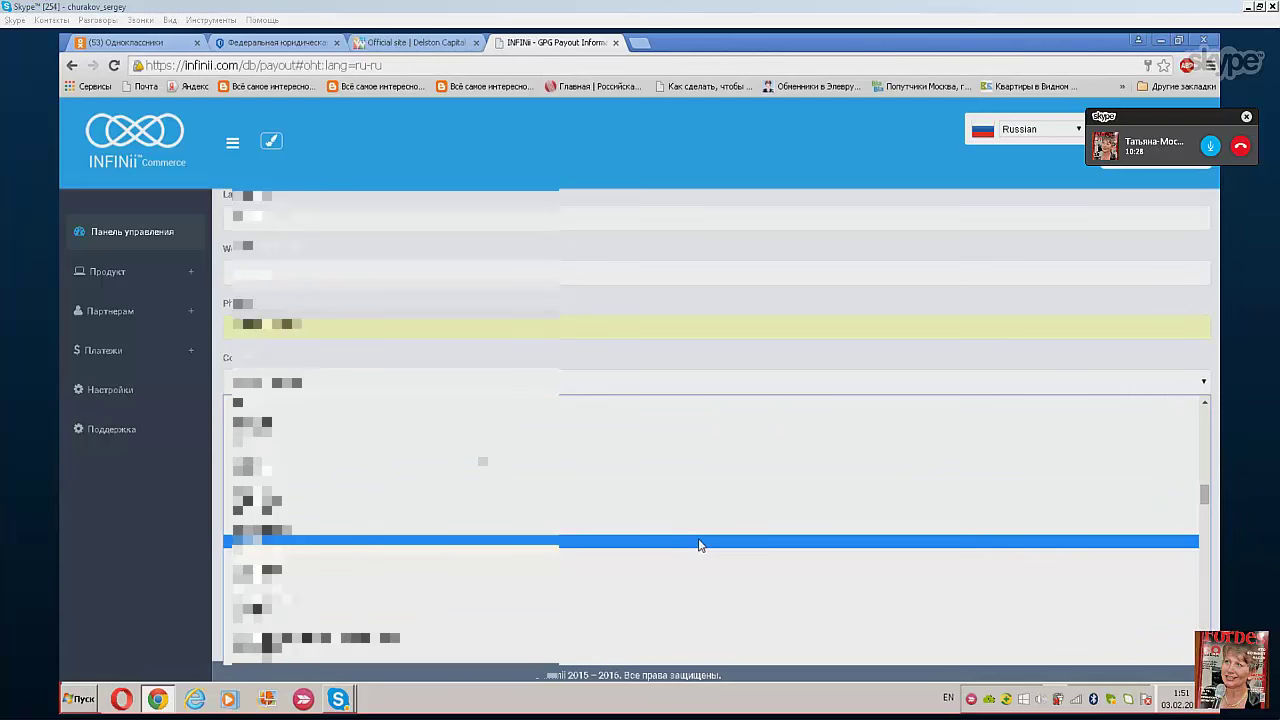
scroll(699, 545, "down", 5)
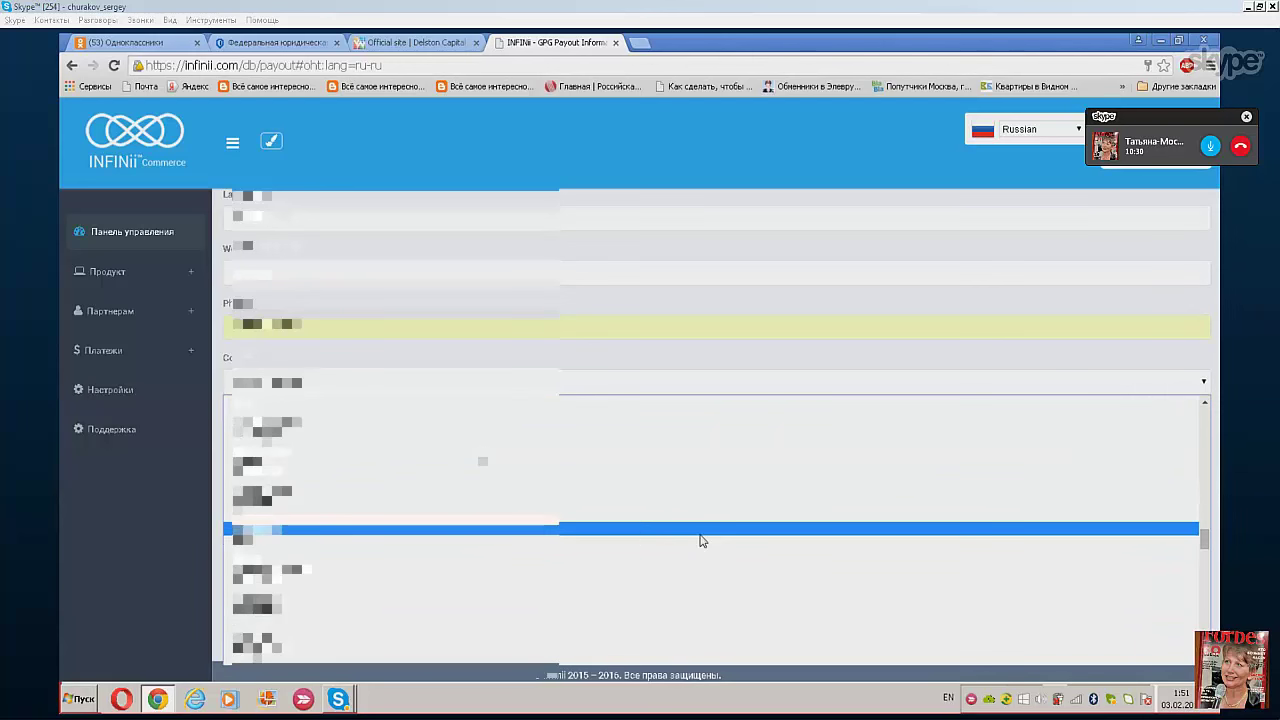
scroll(701, 541, "down", 5)
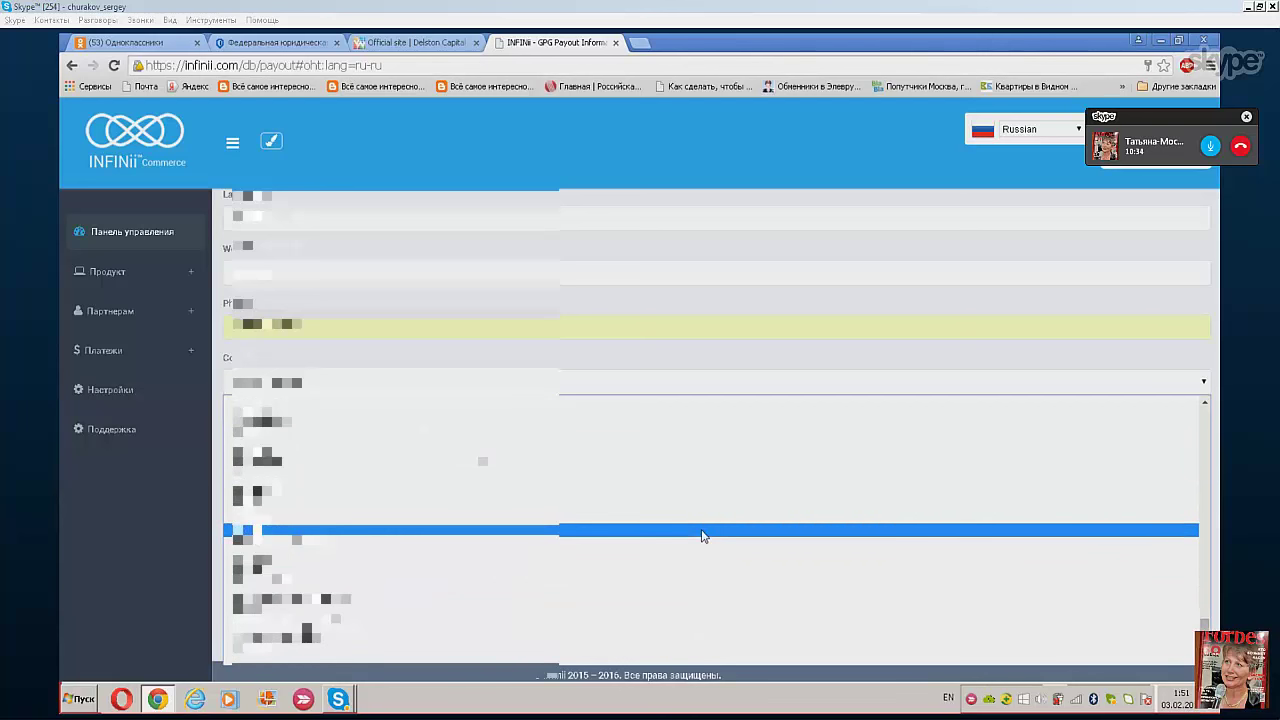
scroll(702, 535, "up", 3)
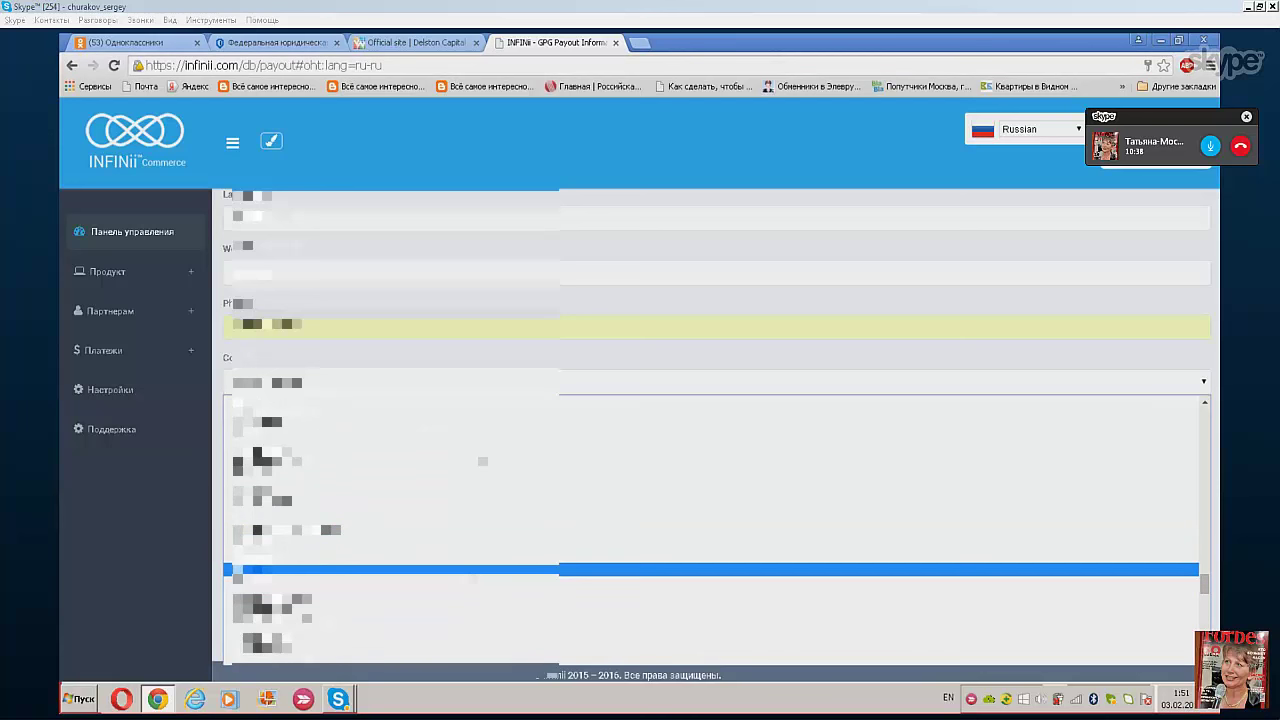
left_click(702, 566)
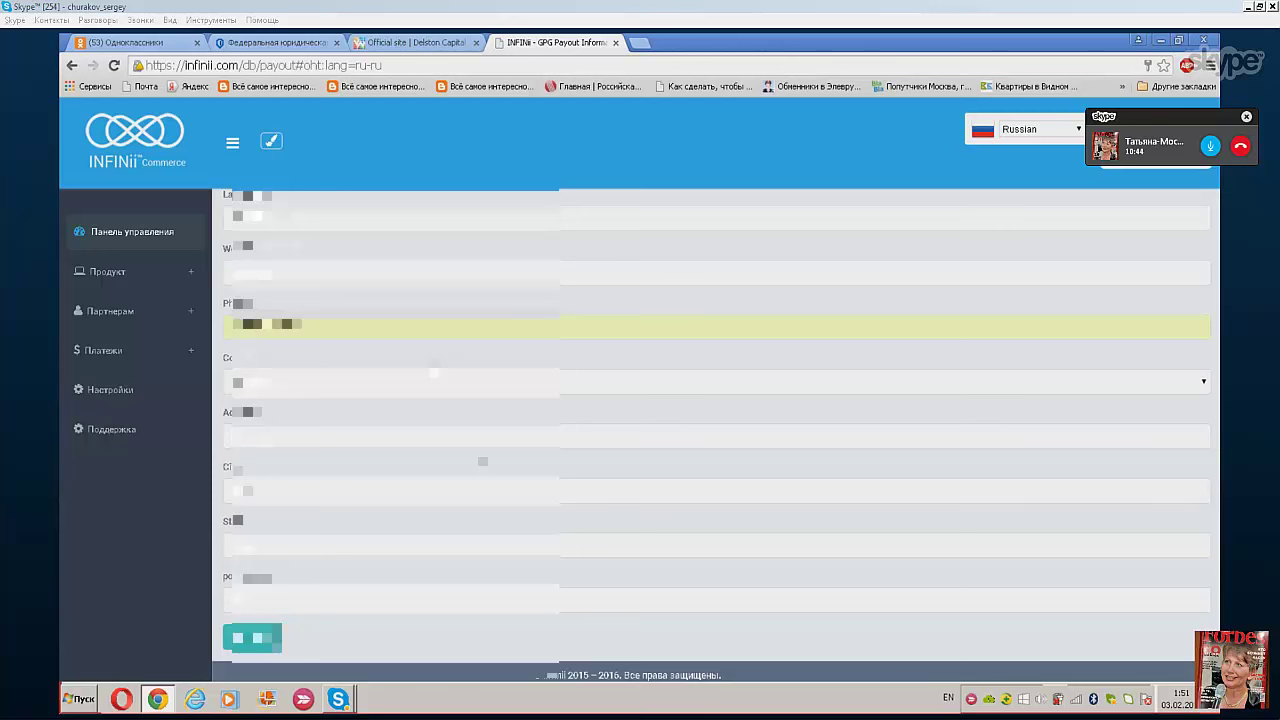
- Enter the street address and accept the suggested city and state
type("a")
type(", 12, 12")
key("BackSpace")
key("BackSpace")
key("BackSpace")
key("BackSpace")
left_click(240, 490)
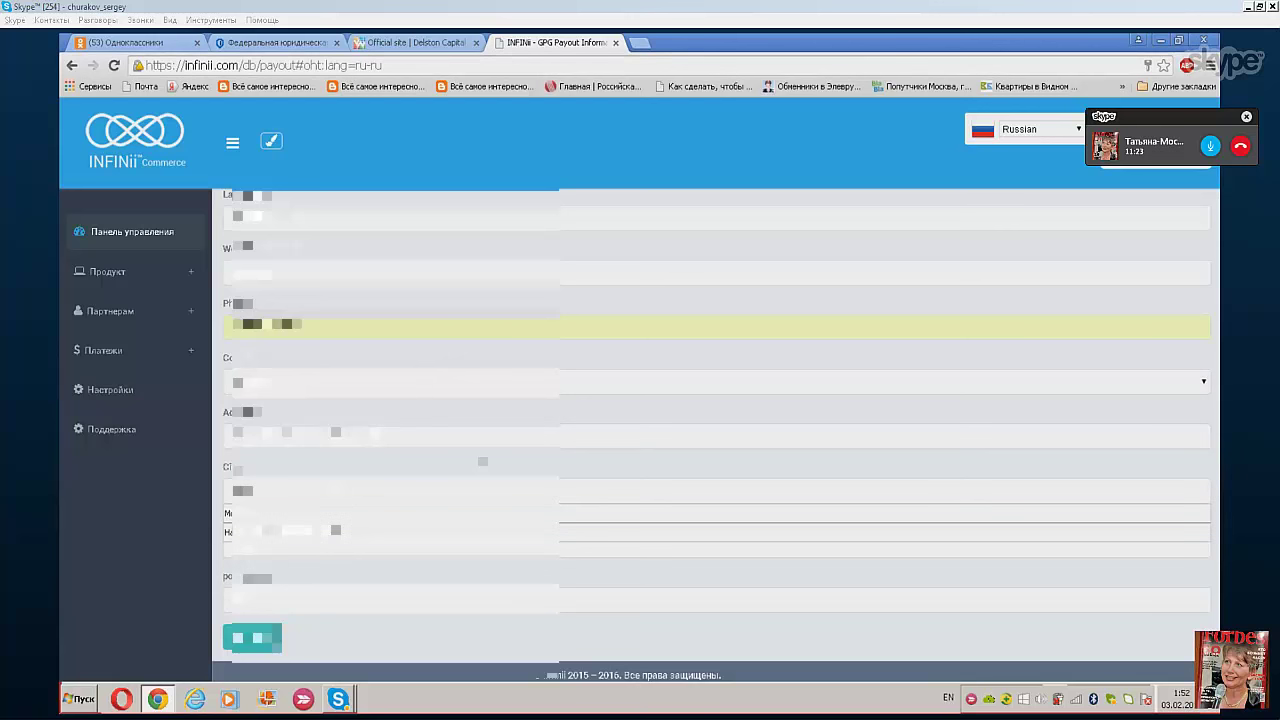
type("a")
key("Down")
key("Return")
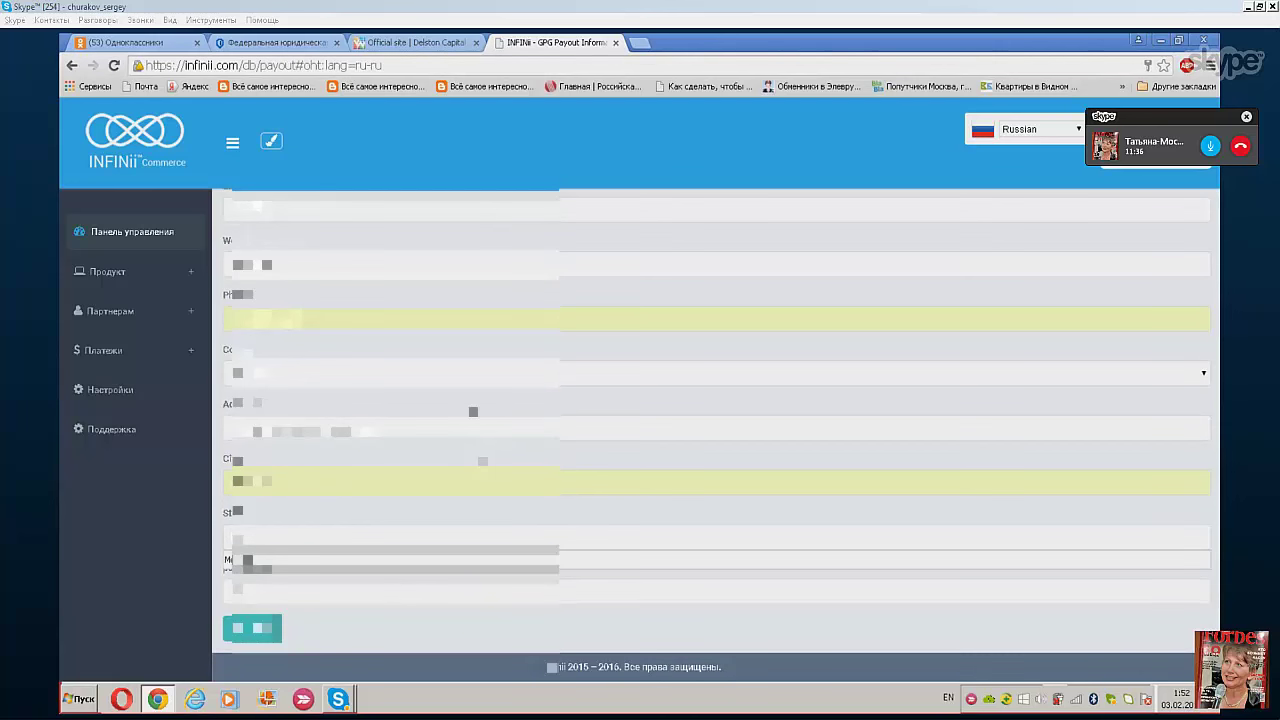
key("Down")
key("Return")
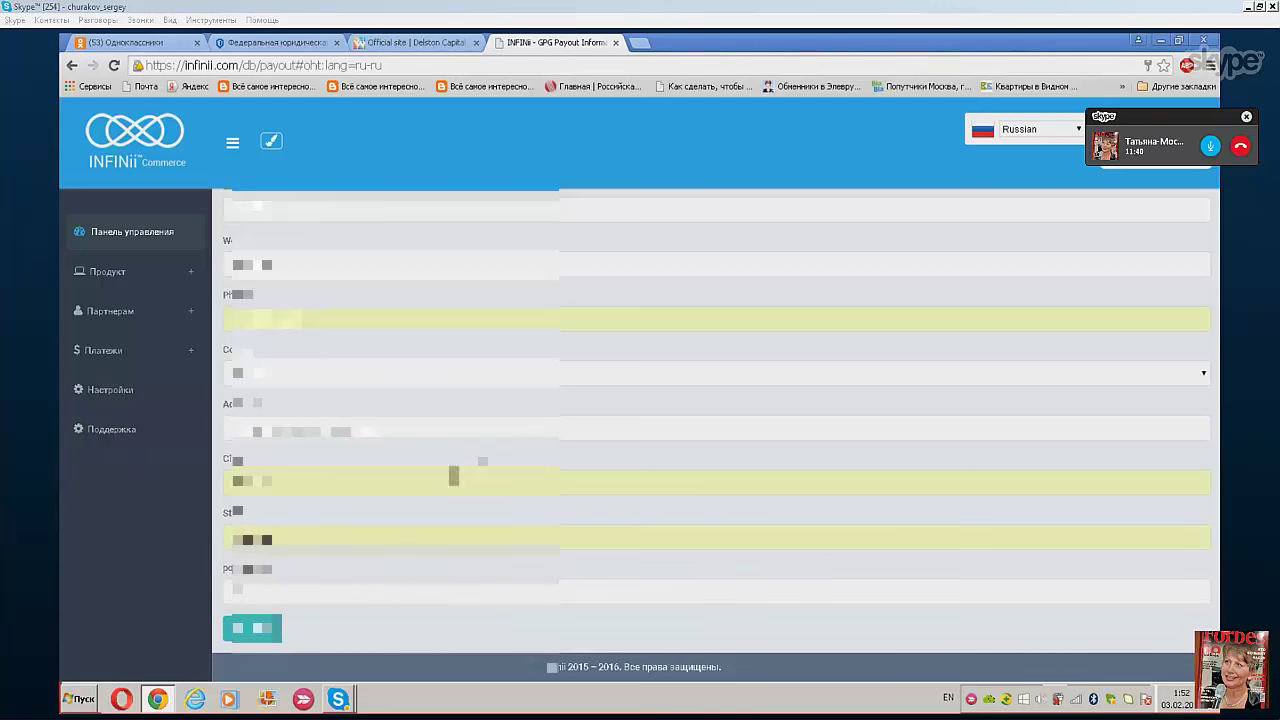
- Accept the suggested postal code and submit the wallet details
type("10")
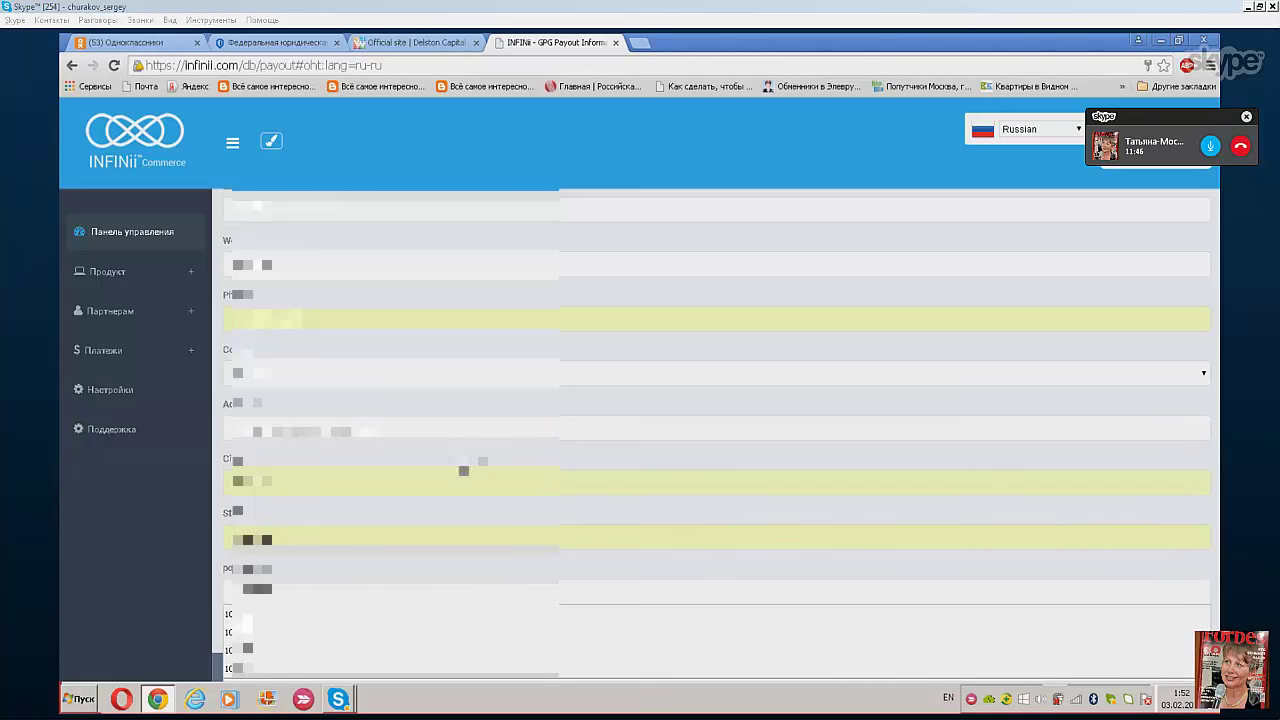
key("Down")
key("Return")
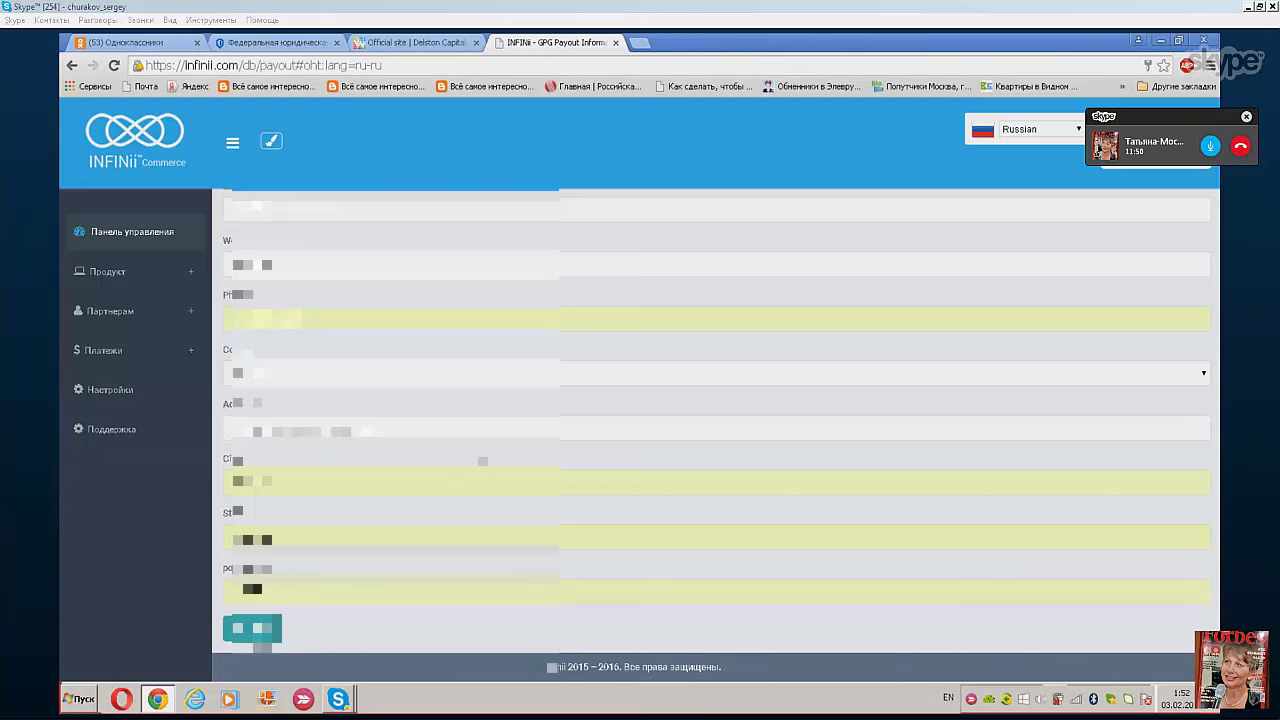
left_click(254, 630)
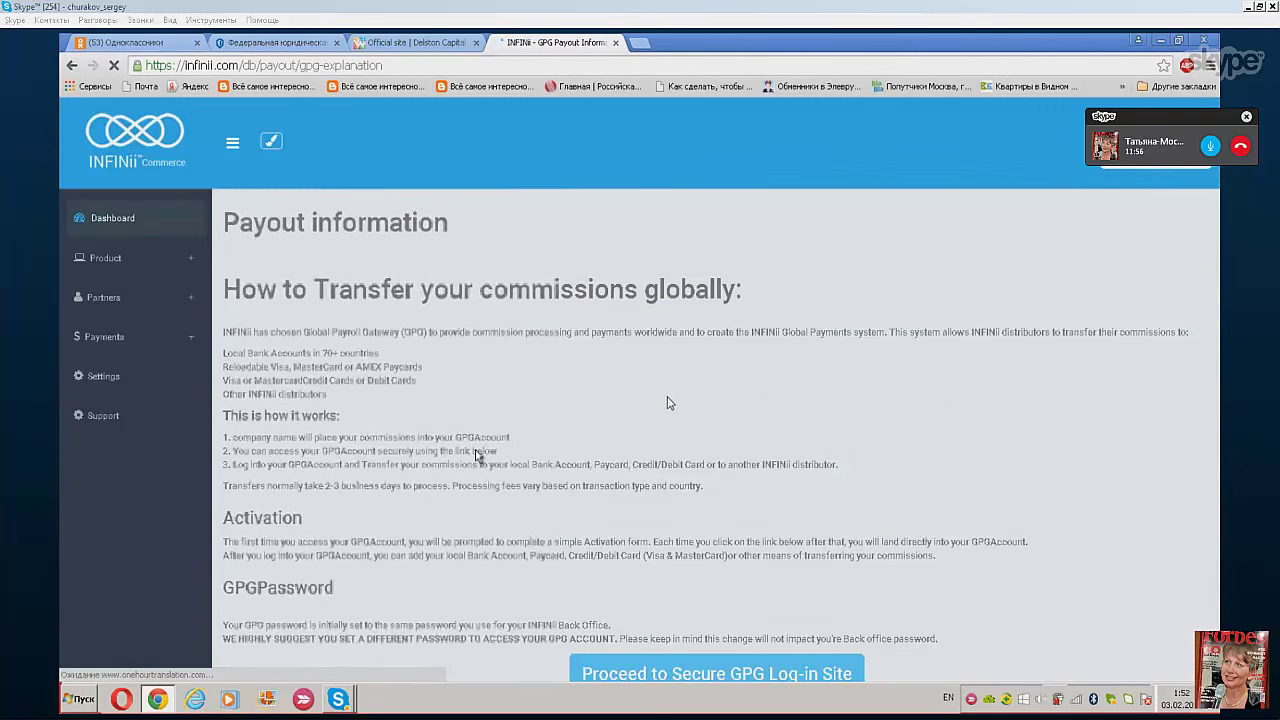
- Save the back-office password in Chrome and proceed to the secure GPG log-in site
scroll(669, 408, "down", 1)
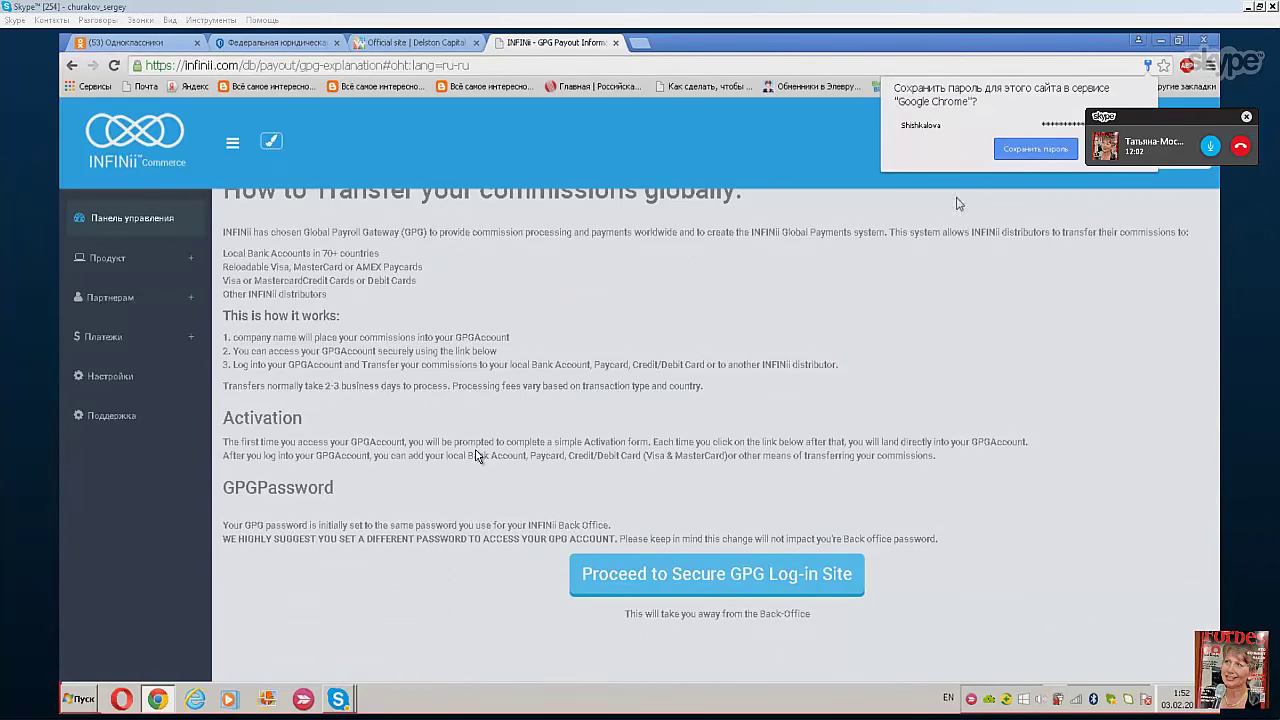
left_click(1038, 149)
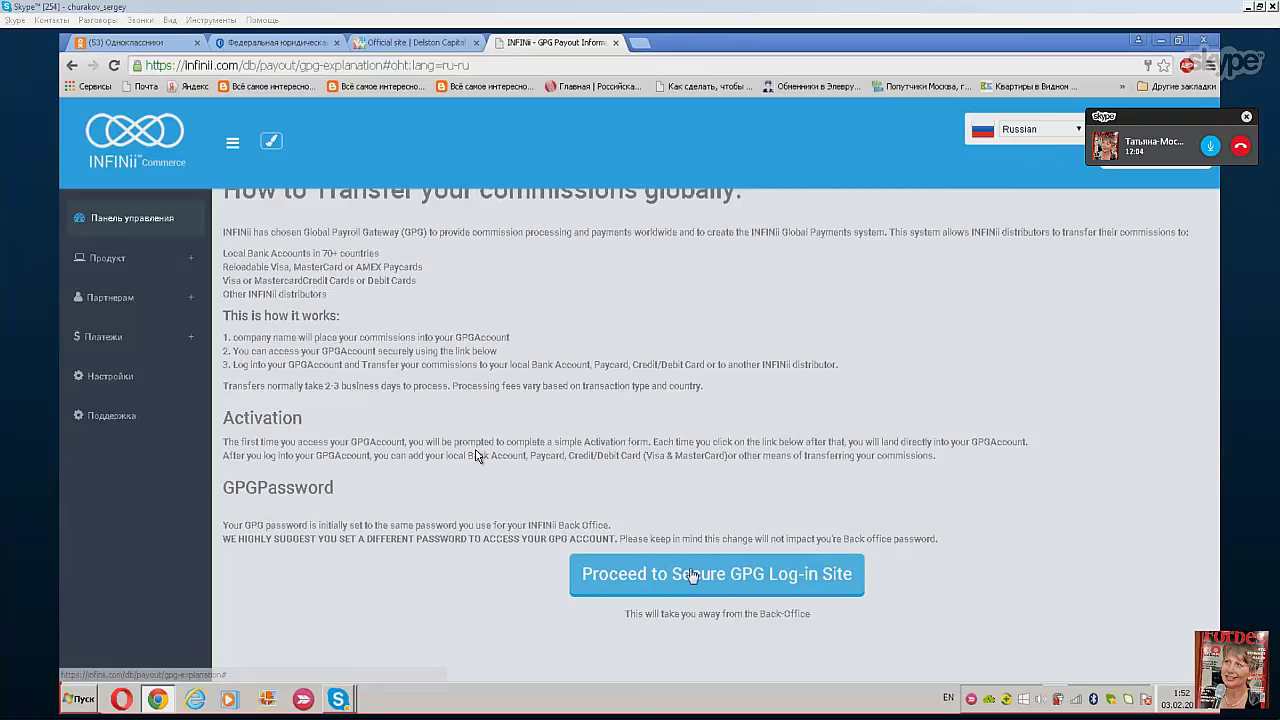
left_click(692, 574)
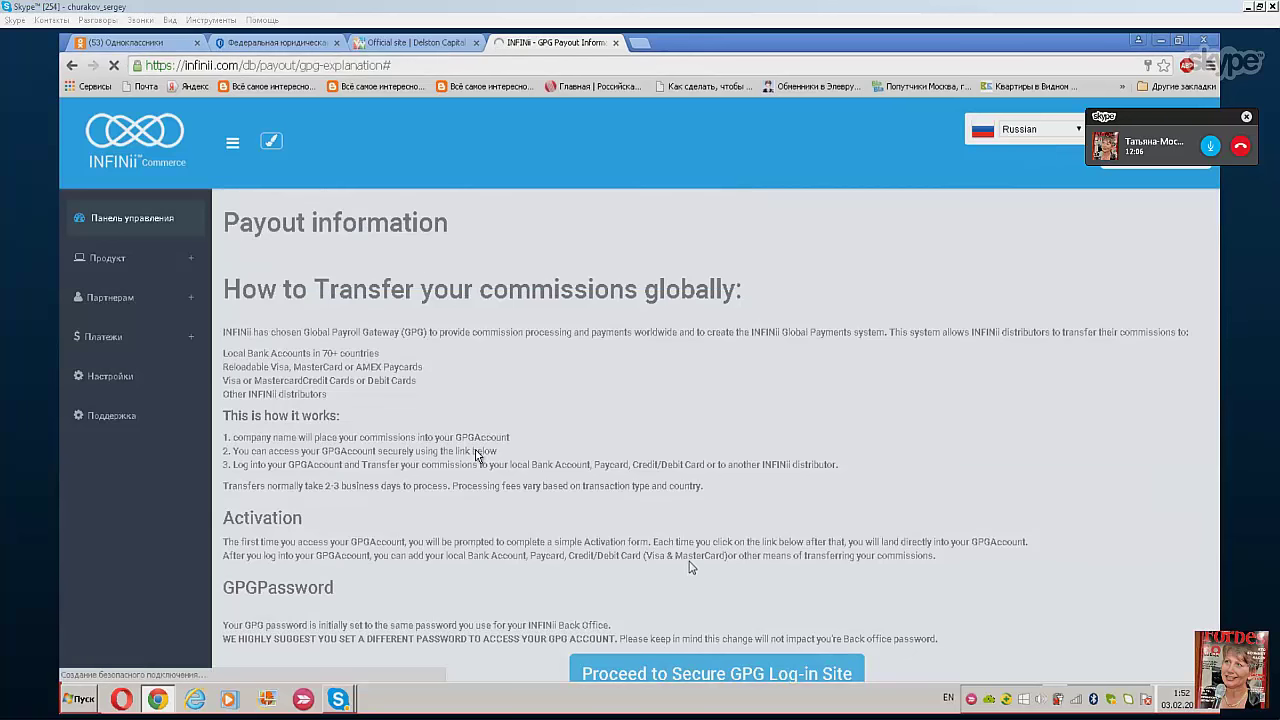
scroll(692, 574, "down", 1)
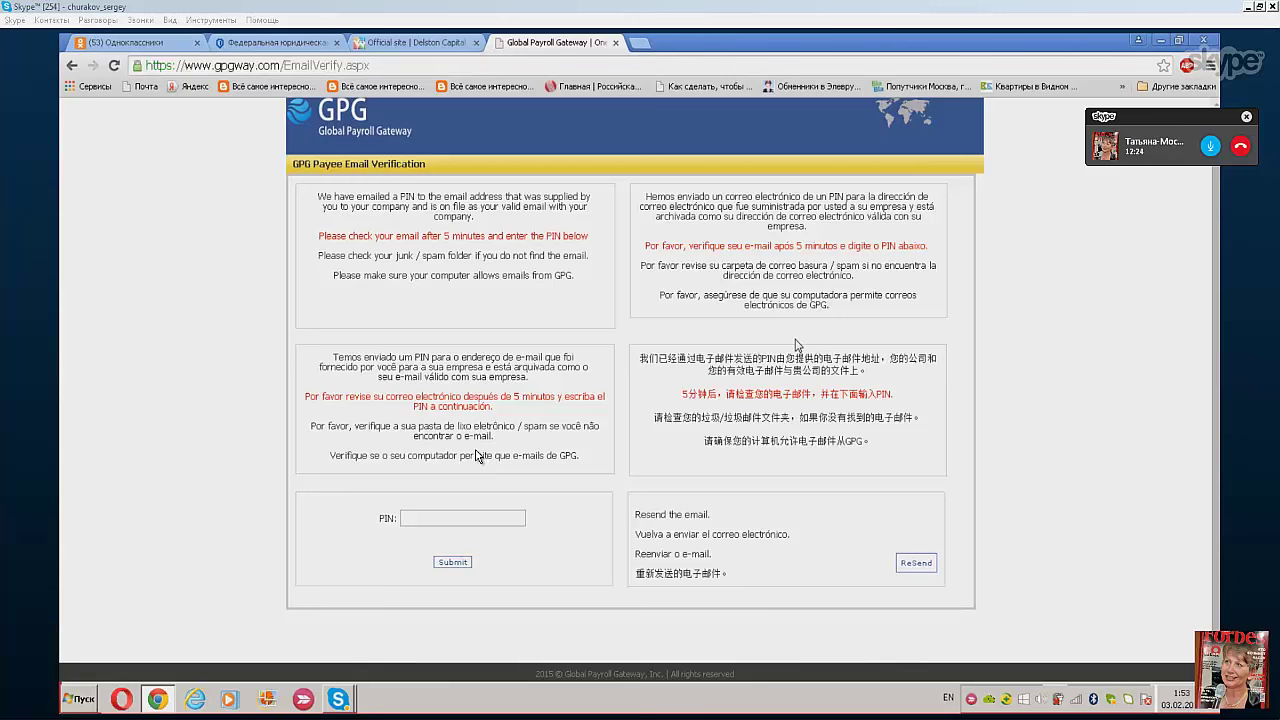
- In a new Gmail tab, open GPG's Email Verification PIN message and copy the PIN
left_click(641, 44)
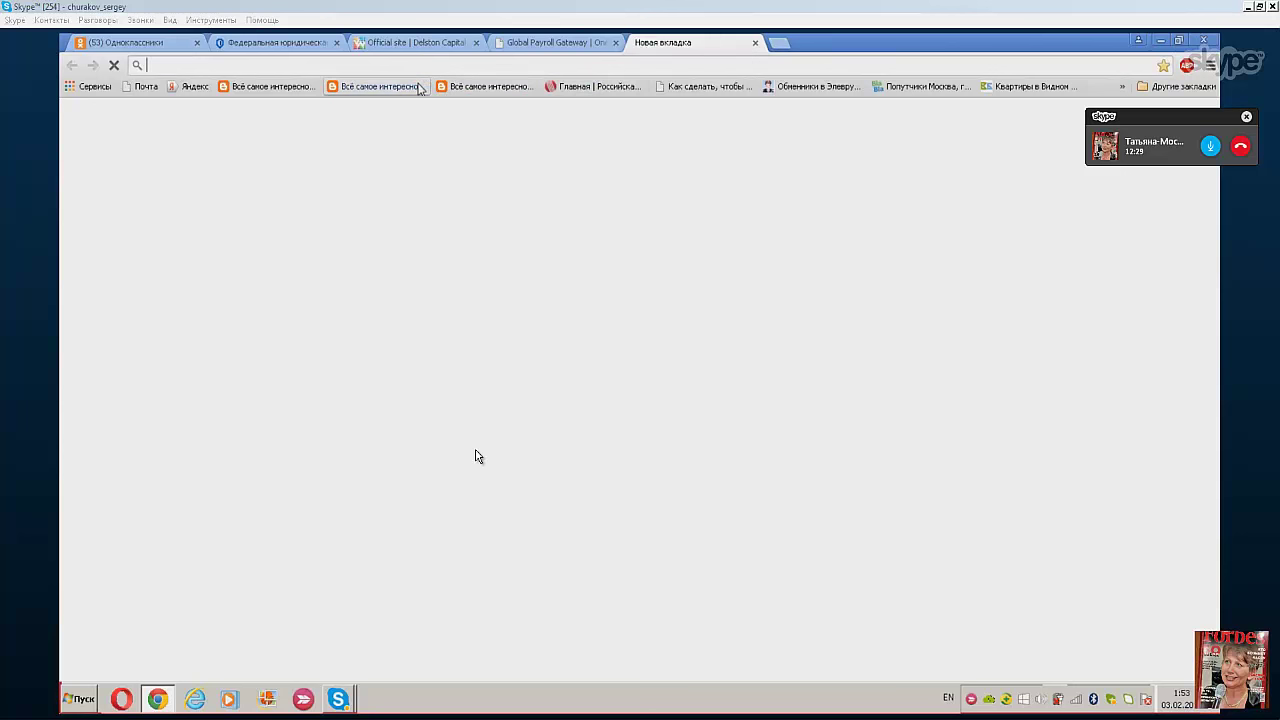
type("g")
key("Return")
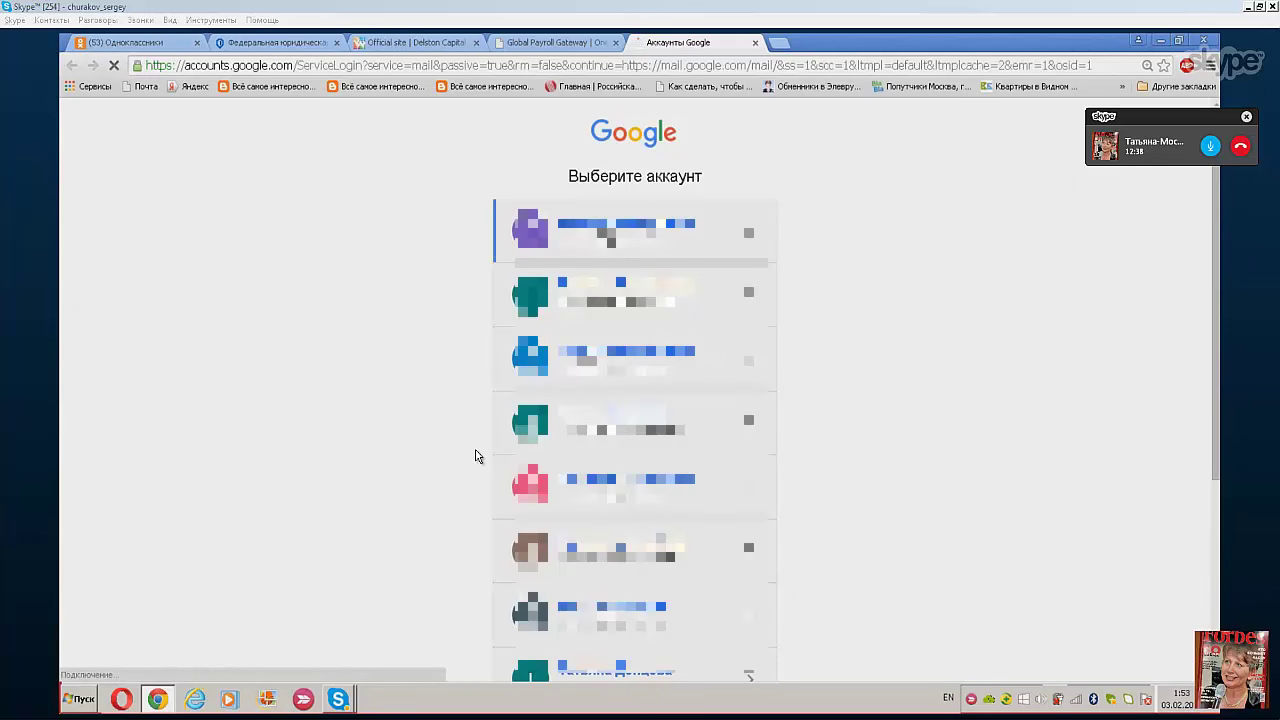
key("Return")
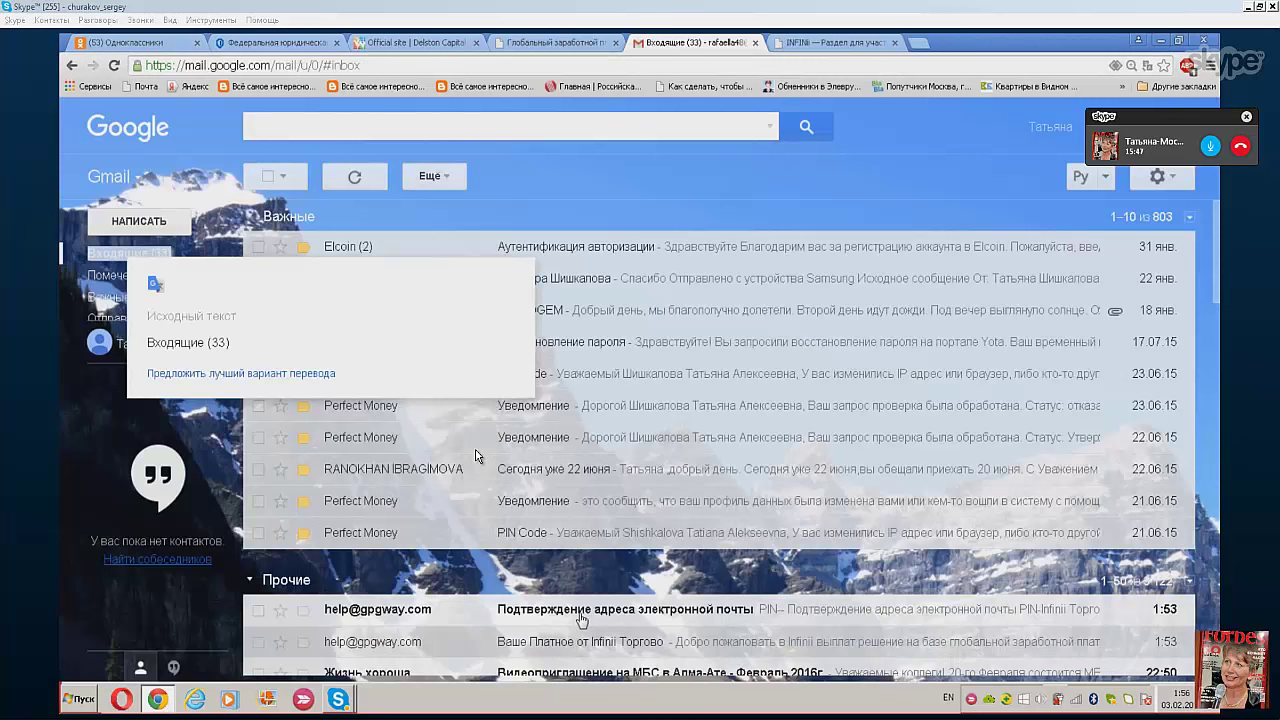
left_click(581, 612)
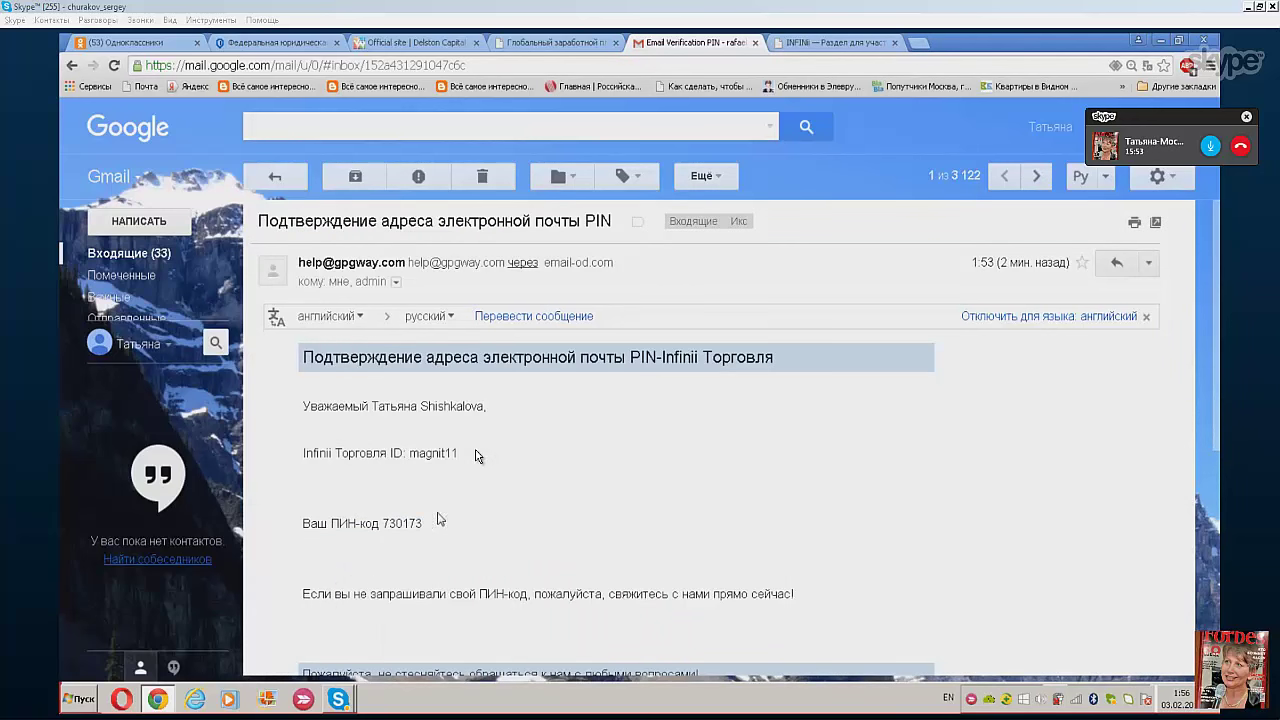
left_click_drag(383, 522, 425, 522)
right_click(423, 521)
left_click(444, 536)
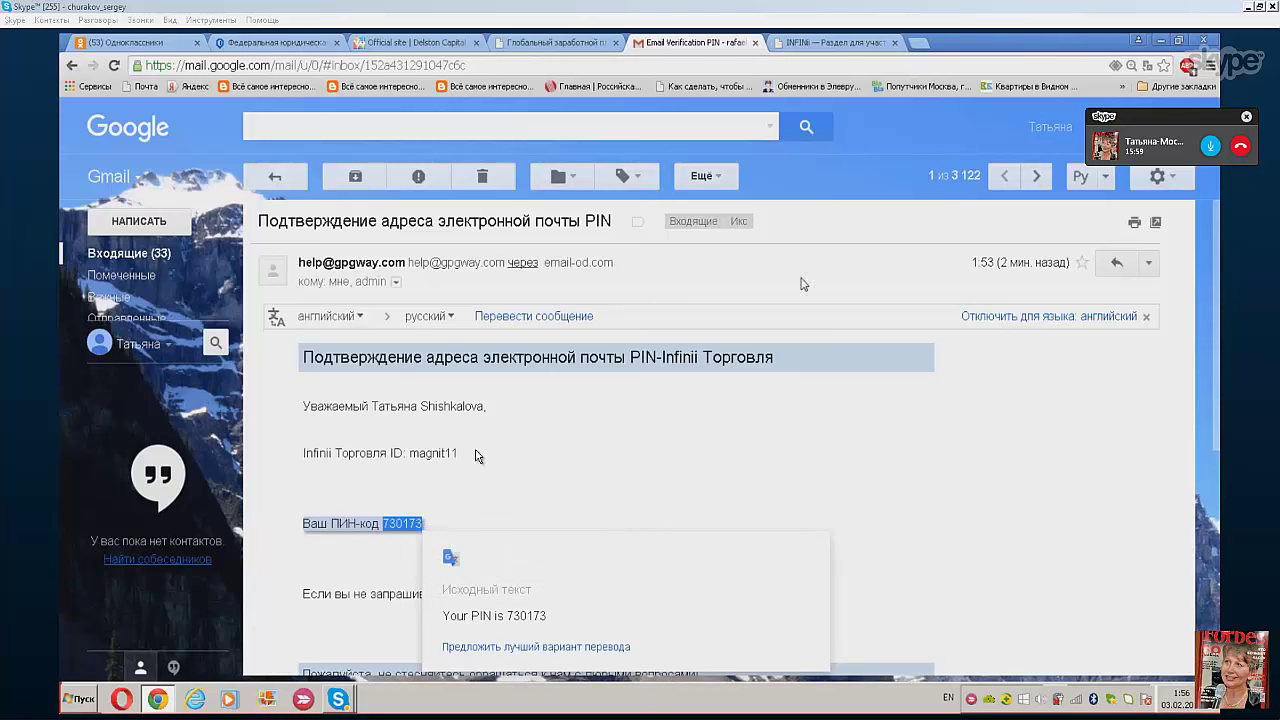
- Paste the copied PIN into the PIN field on the GPG verification page
left_click(540, 44)
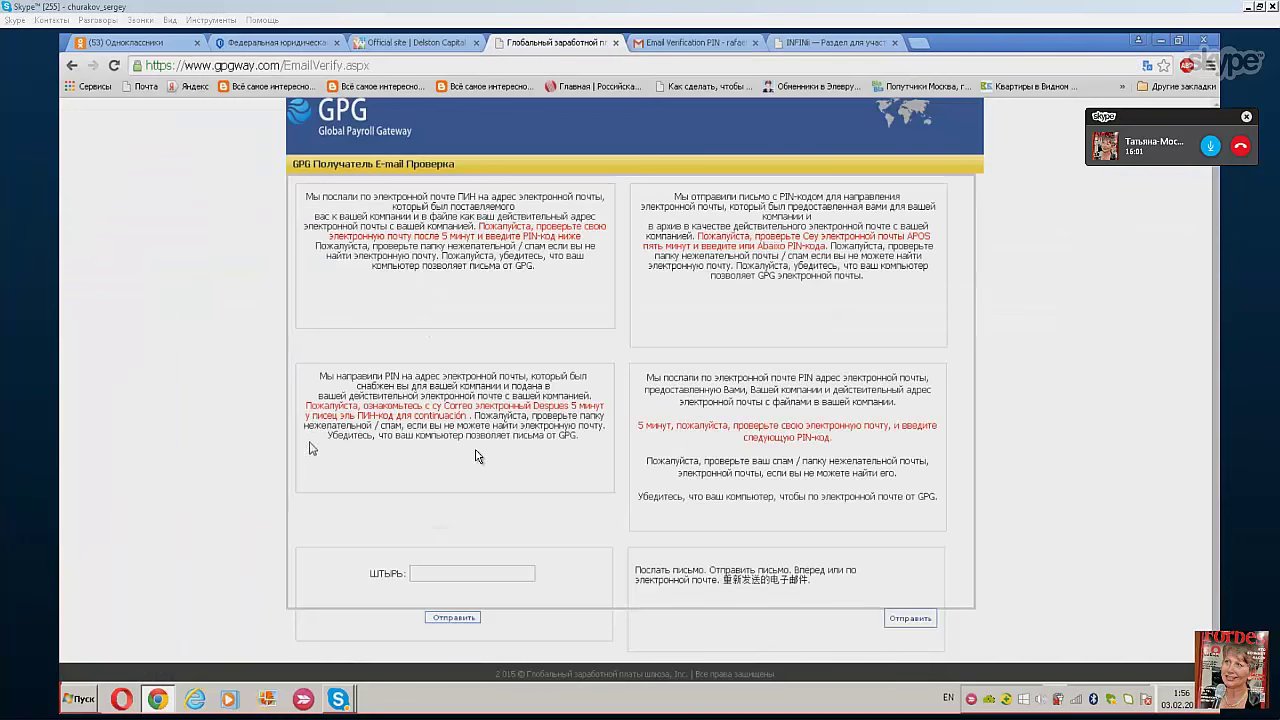
left_click(416, 574)
right_click(420, 572)
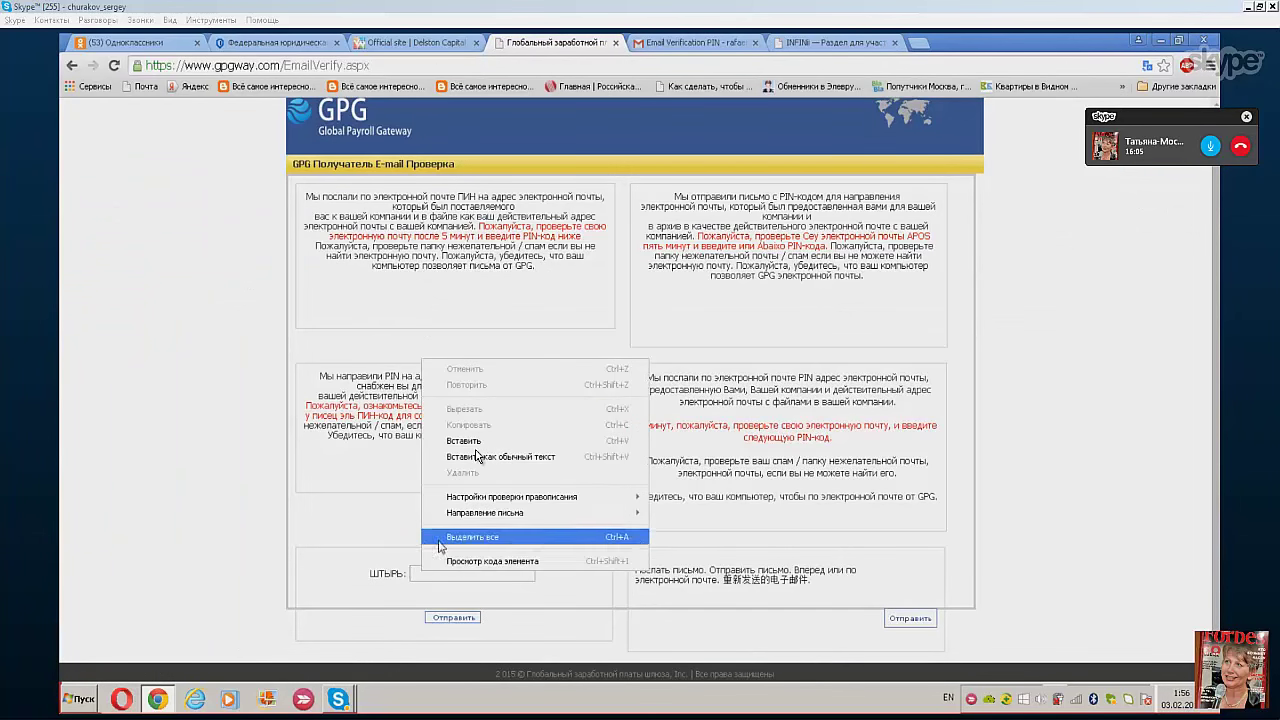
mouse_move(450, 516)
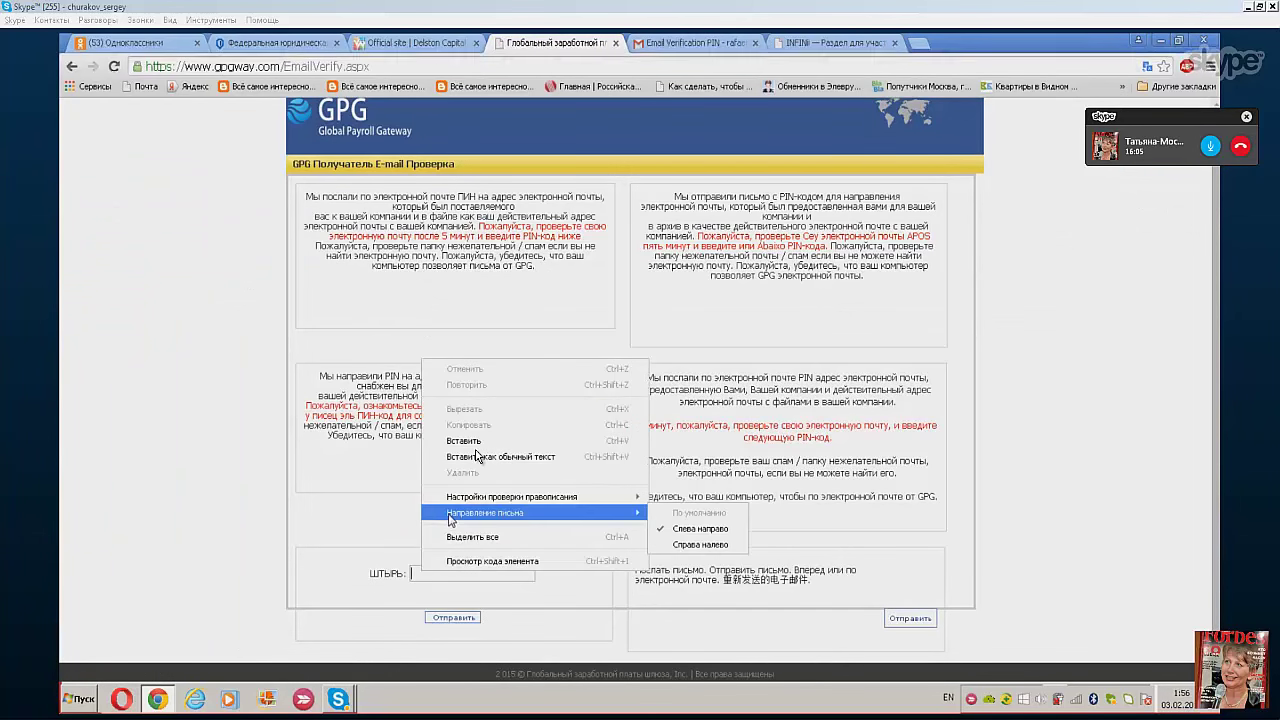
left_click(456, 441)
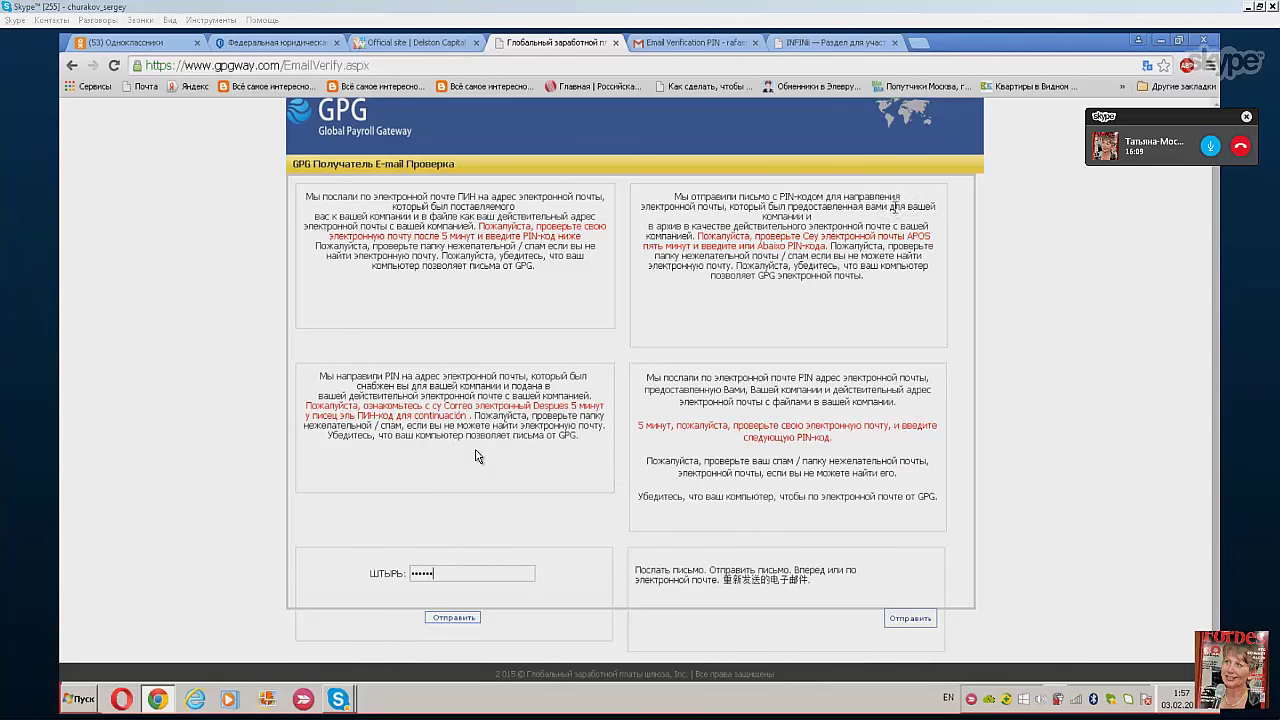
- Switch the GPG page's translation back to its original language
right_click(1071, 199)
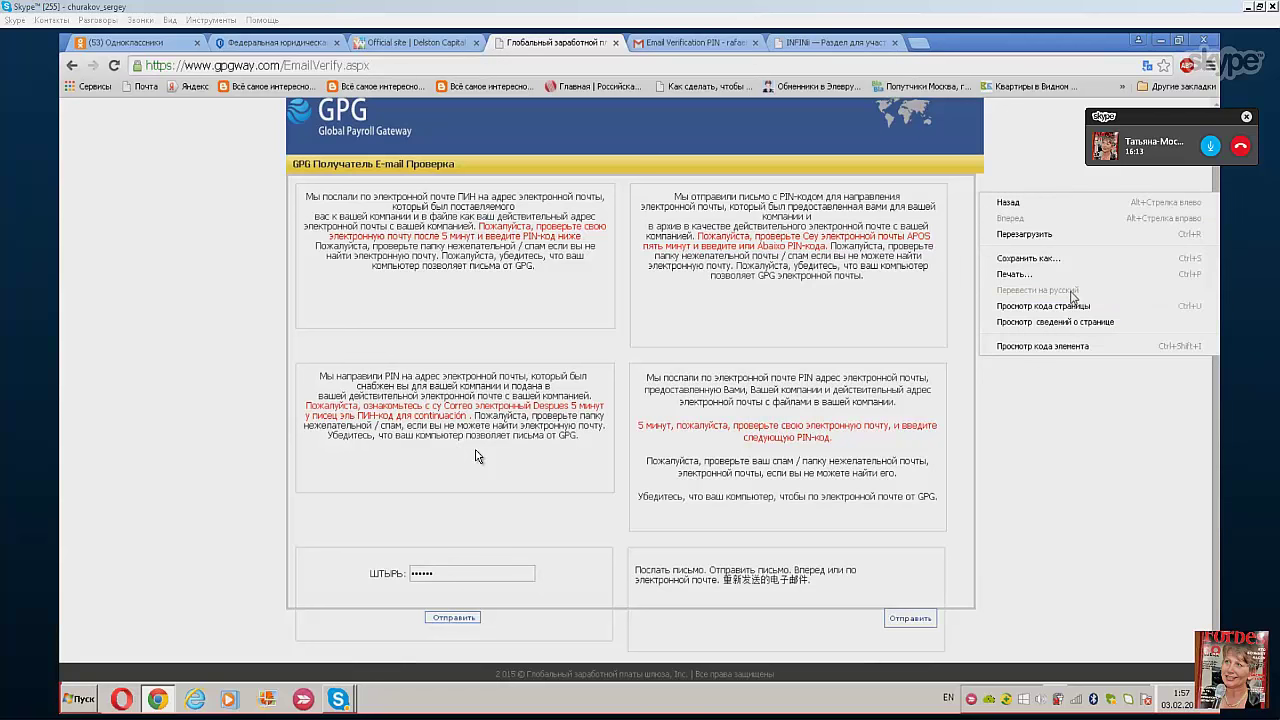
left_click(1058, 152)
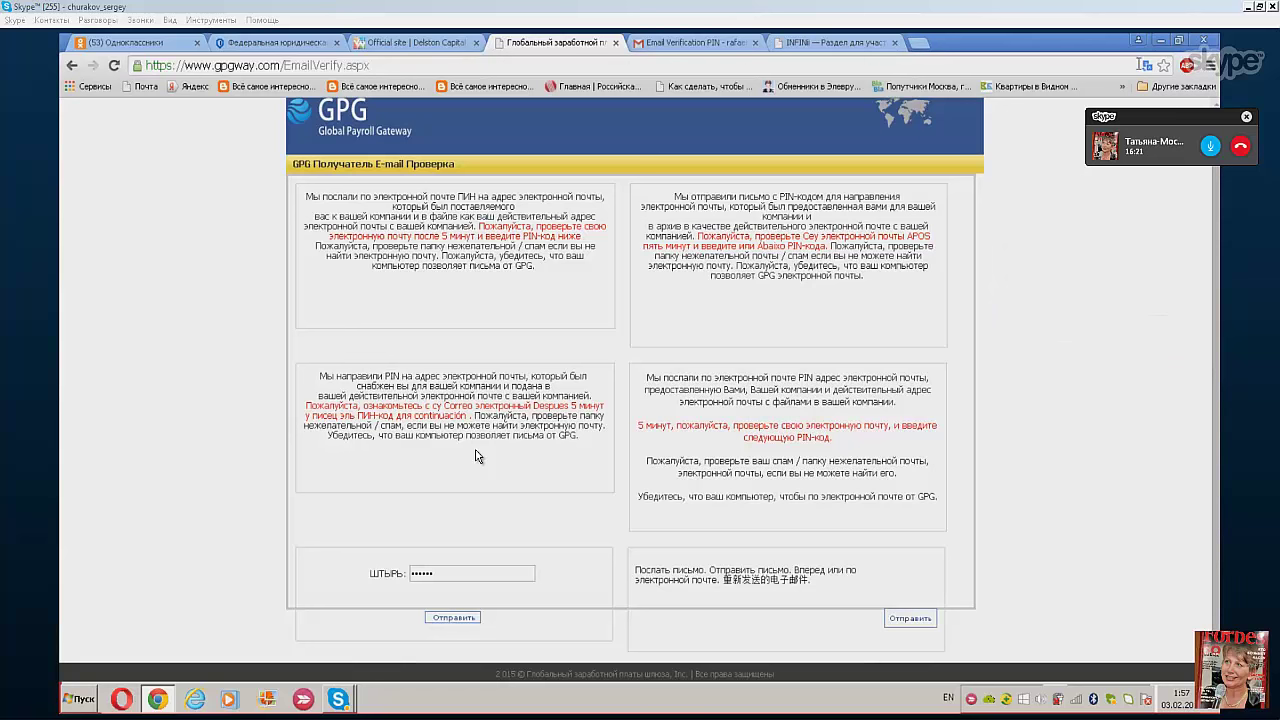
left_click(1147, 67)
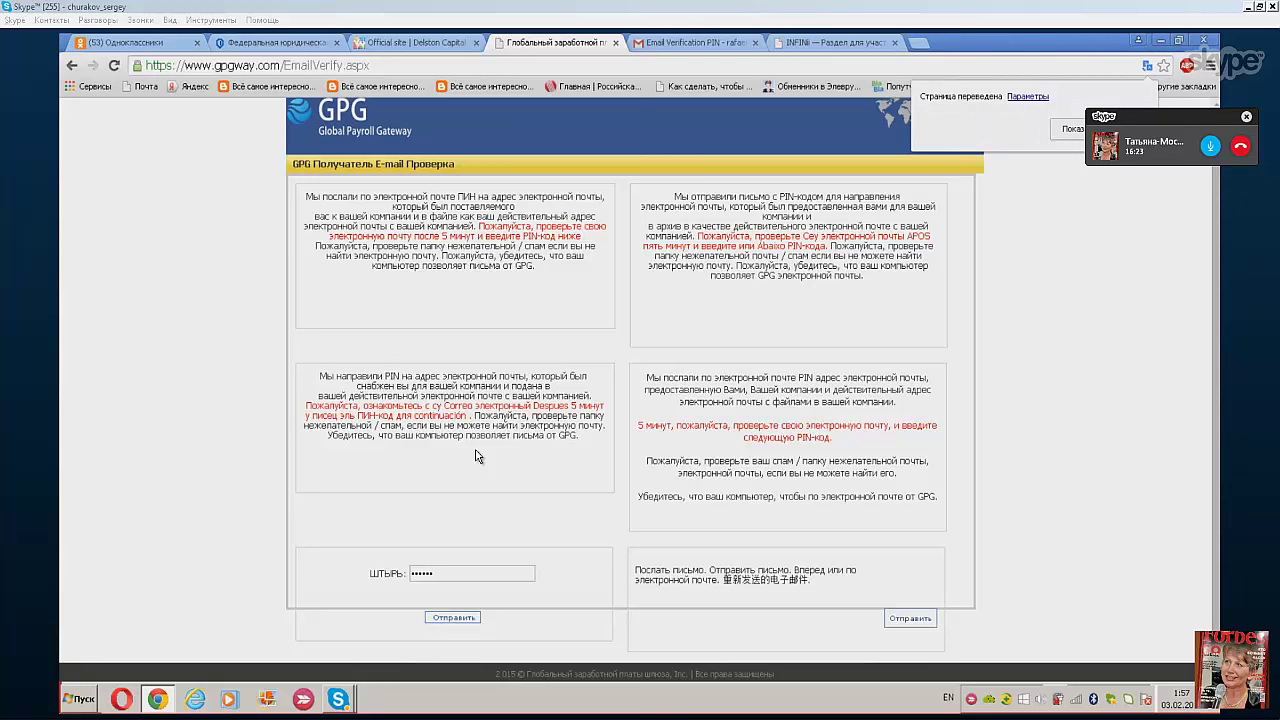
left_click(1072, 128)
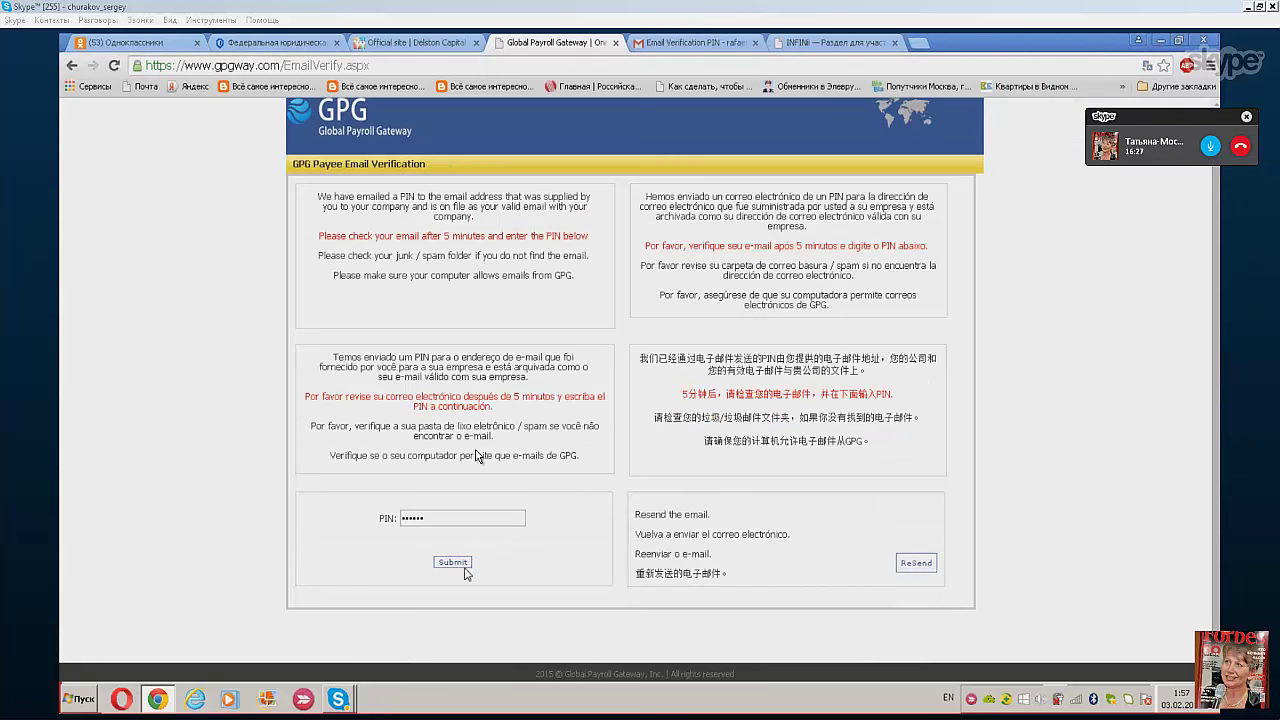
- Submit the PIN, then choose the country on the Step 3 activation form
left_click(449, 566)
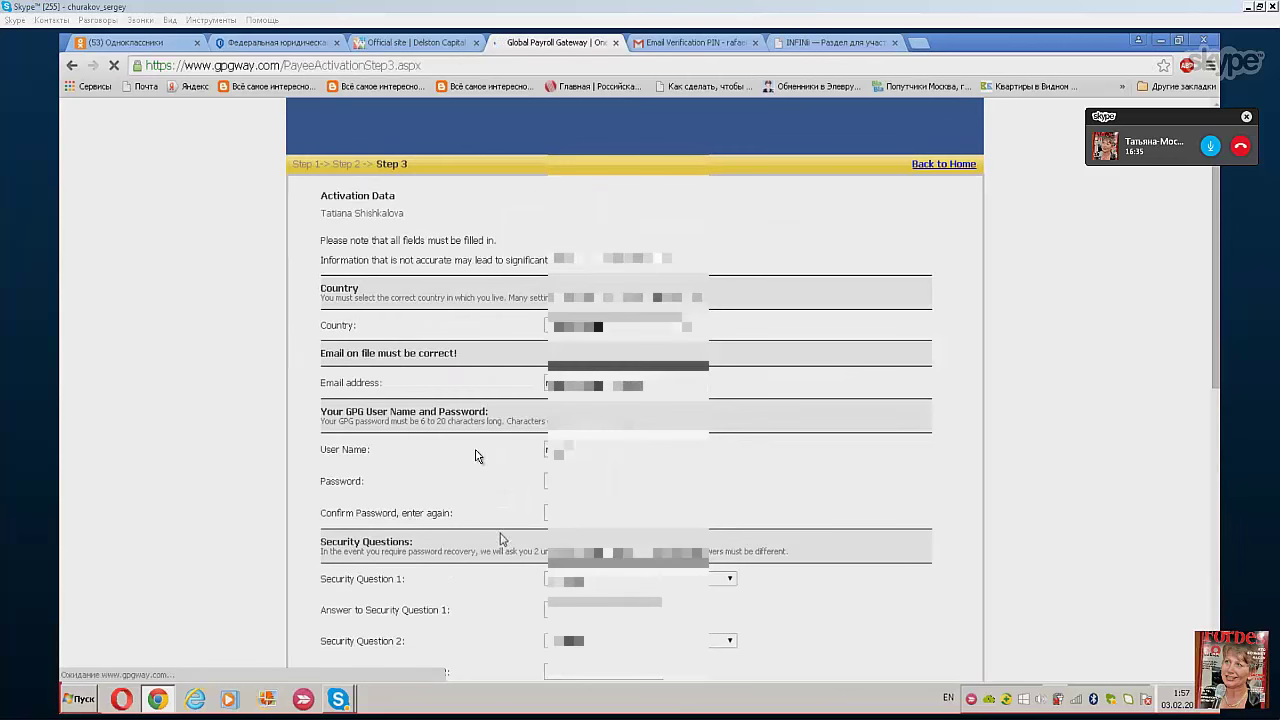
scroll(1015, 306, "down", 1)
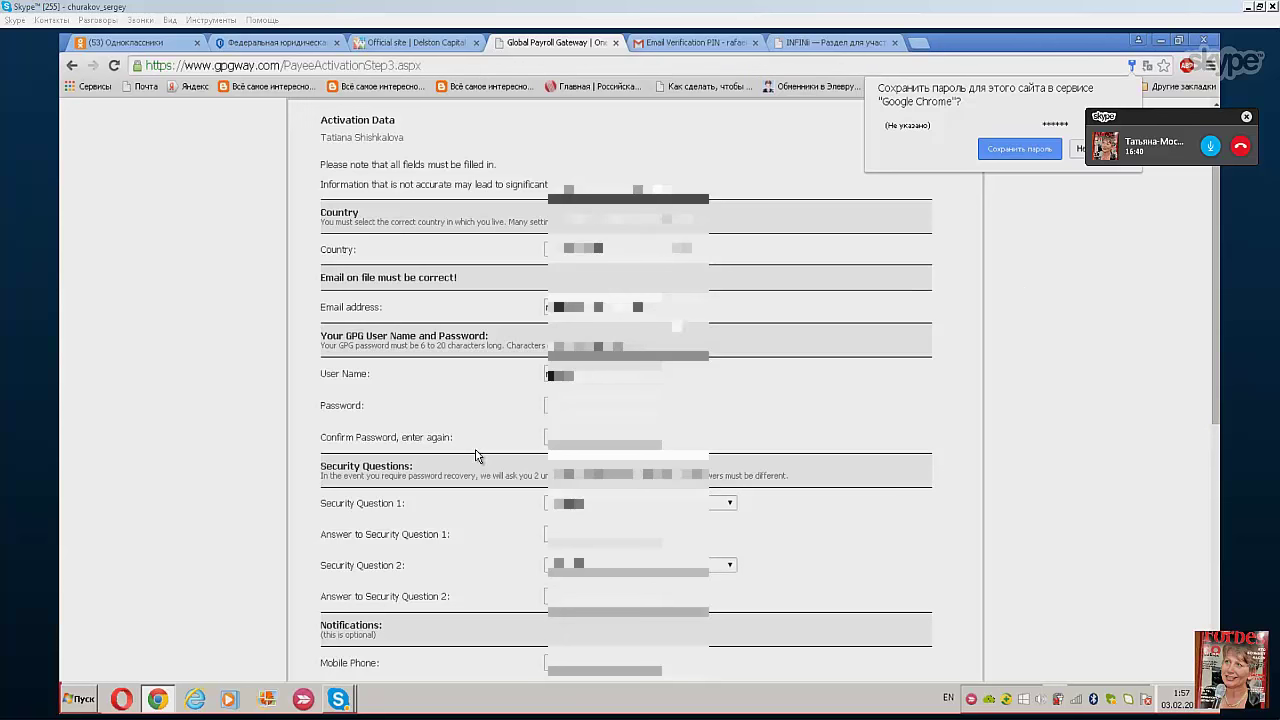
left_click(682, 250)
key("Down")
key("Down")
key("Down")
key("Down")
key("Down")
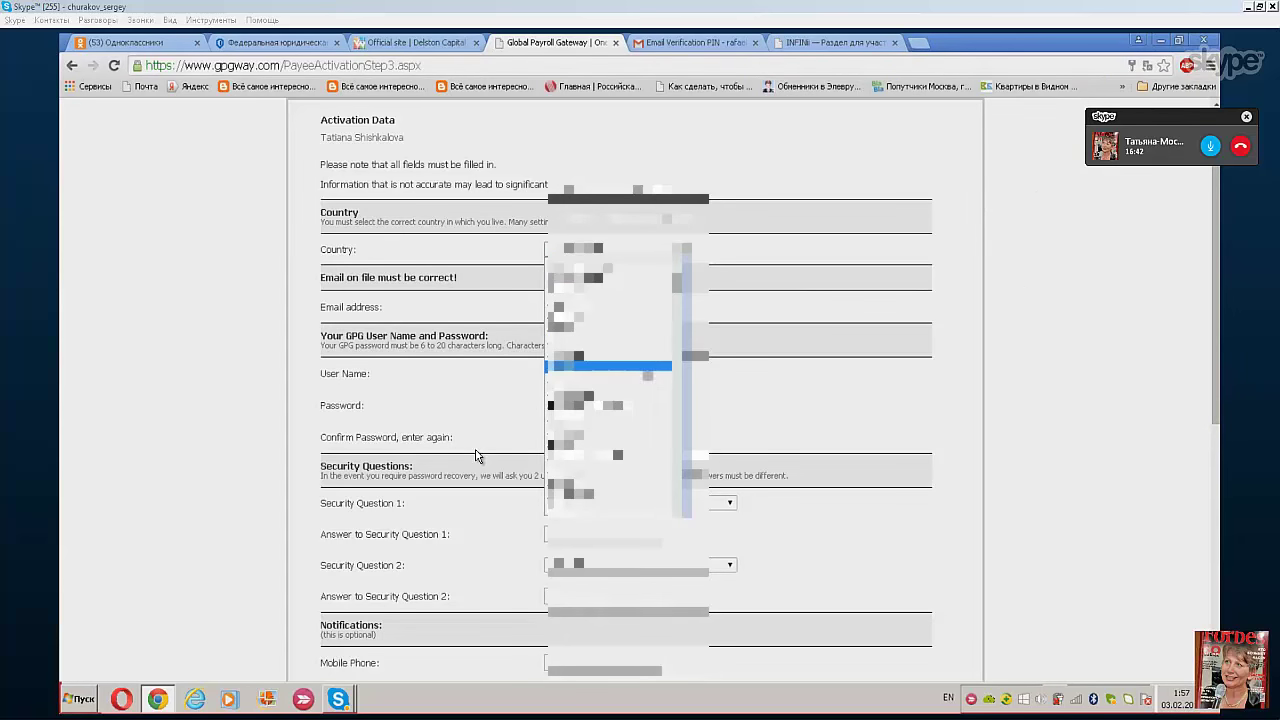
key("Down")
key("Down")
key("Down")
key("Down")
key("Down")
key("Down")
key("Down")
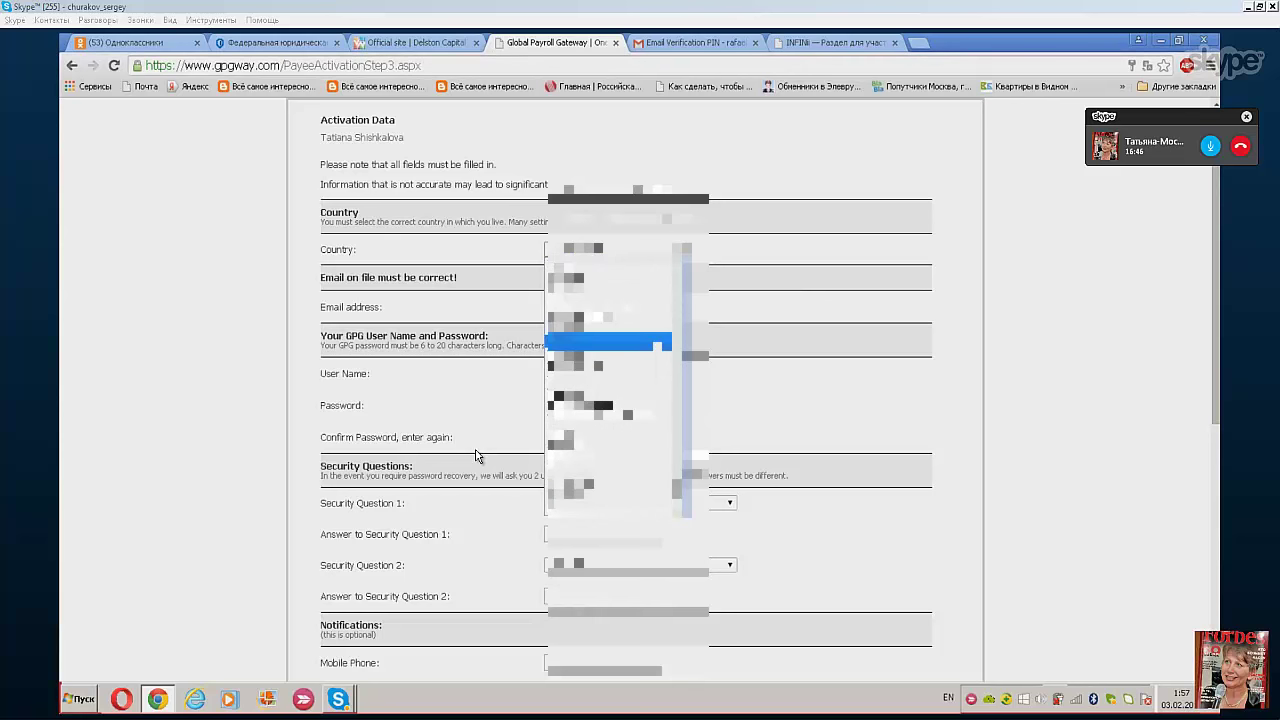
key("Down")
key("Down")
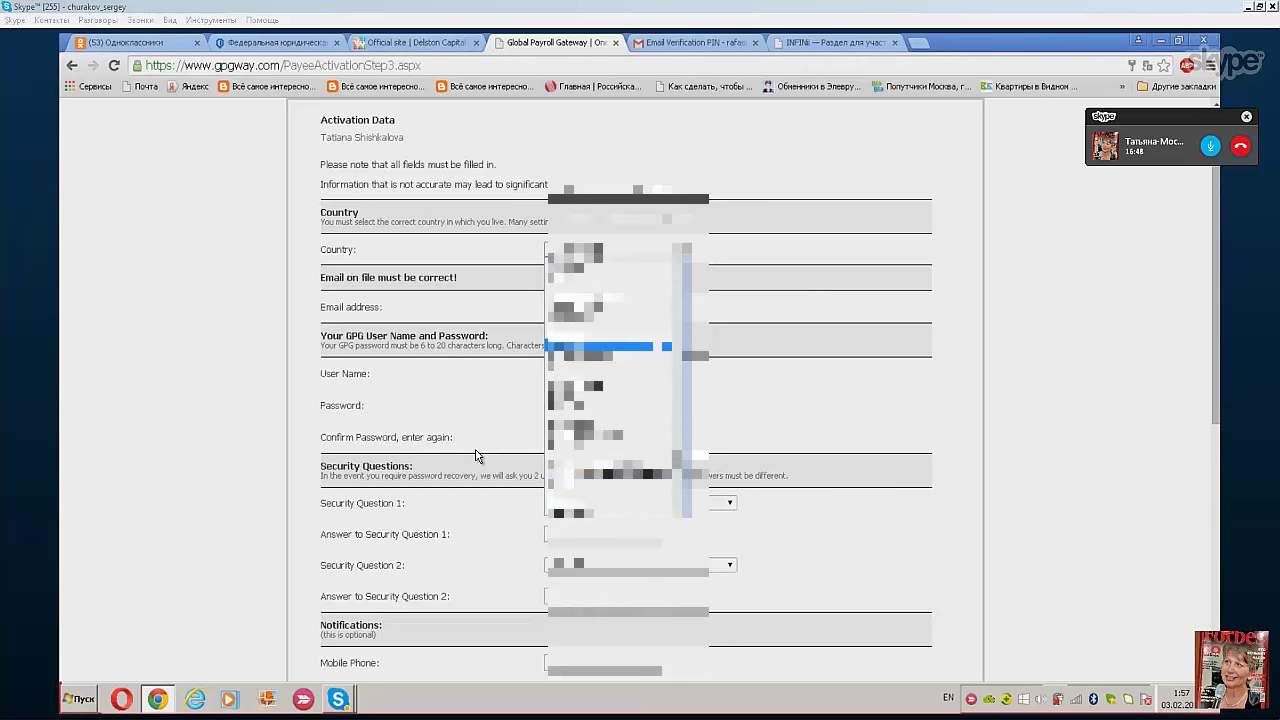
key("Down")
key("Down")
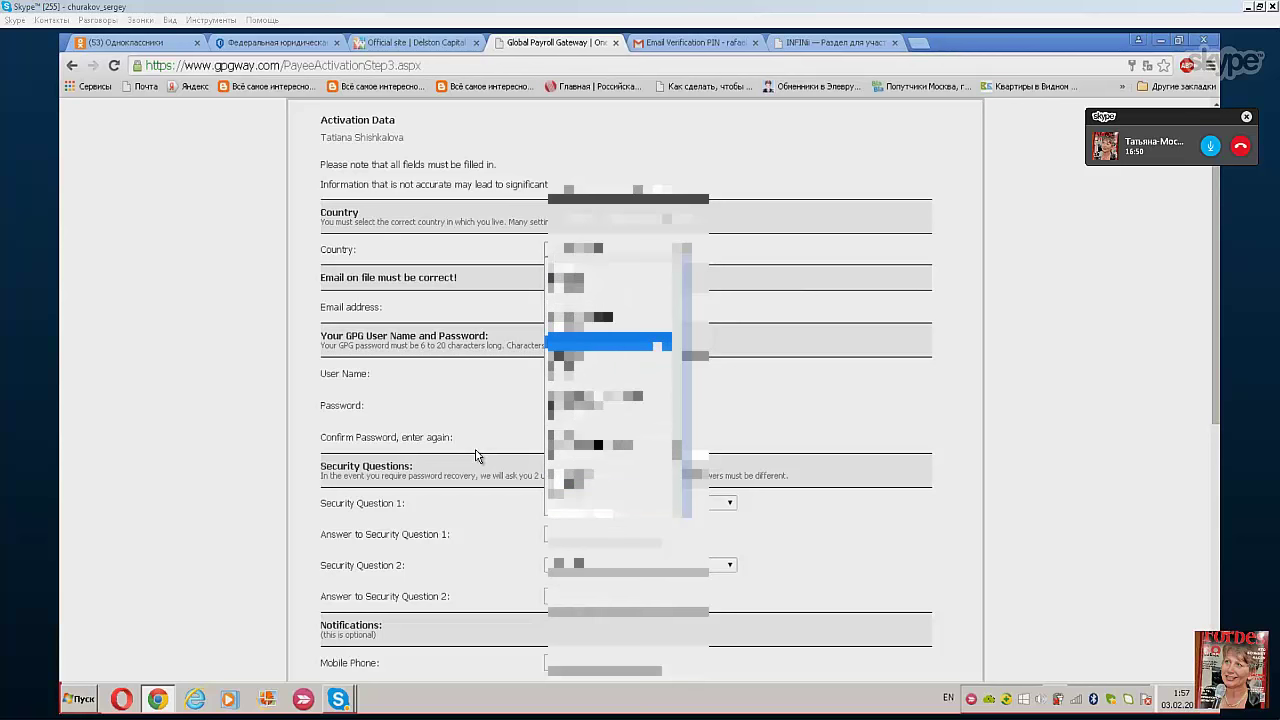
key("Down")
key("Down")
key("Return")
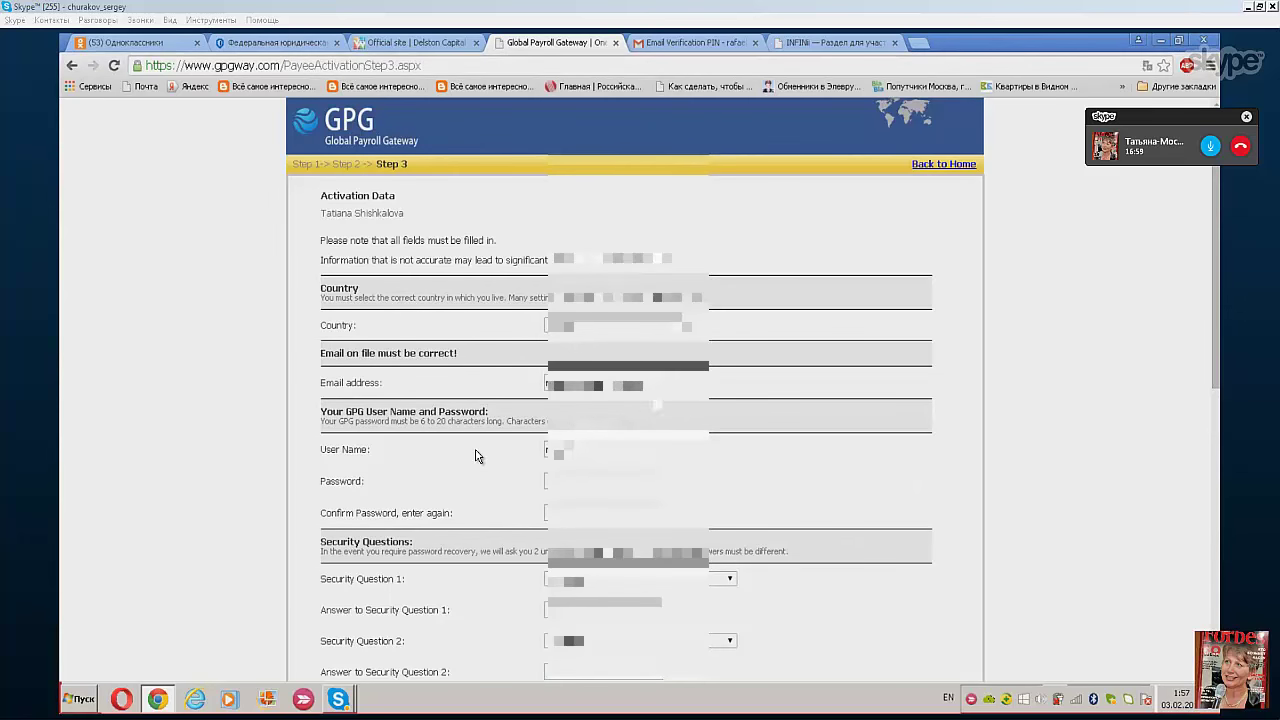
- Enter the account password and its confirmation
scroll(476, 456, "down", 3)
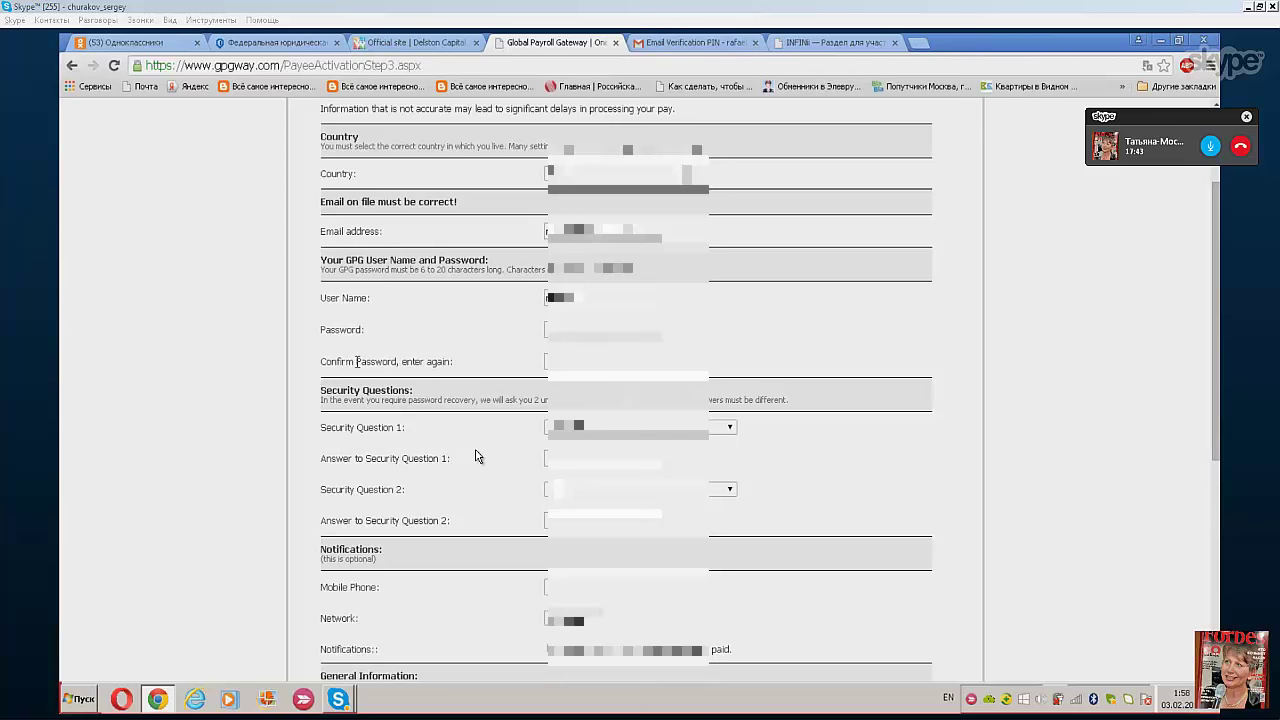
type("1")
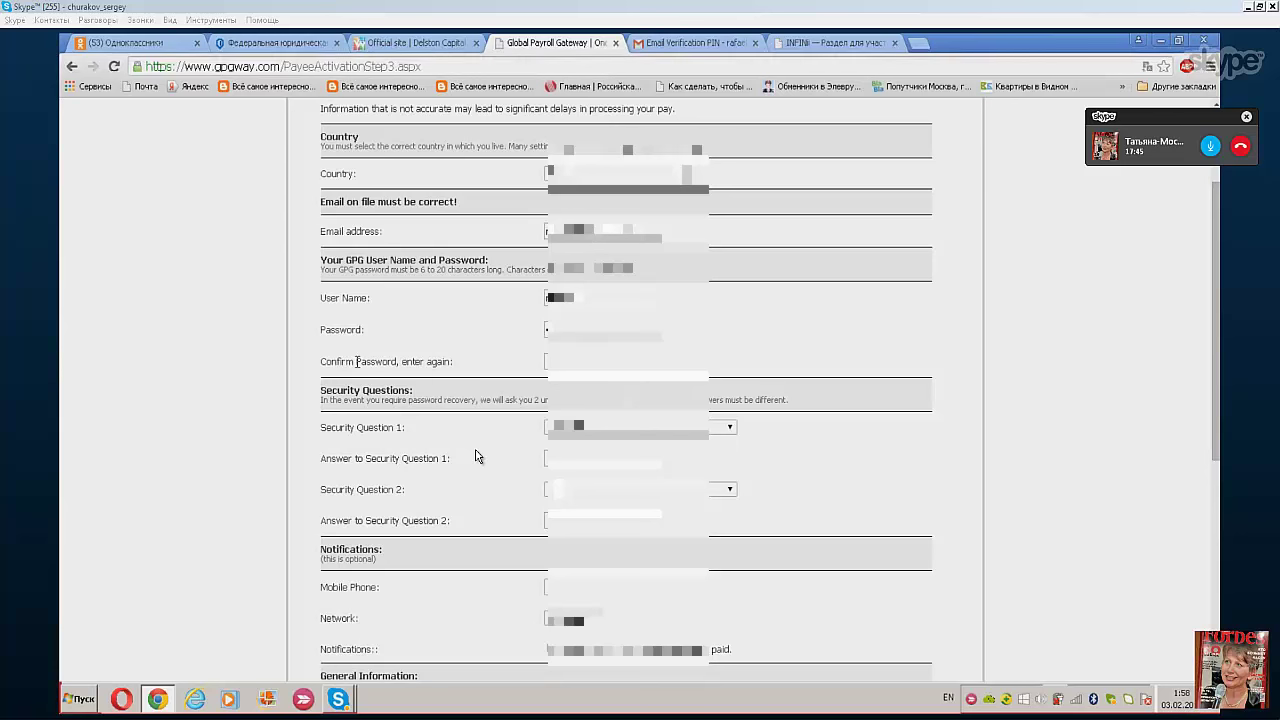
type("2345")
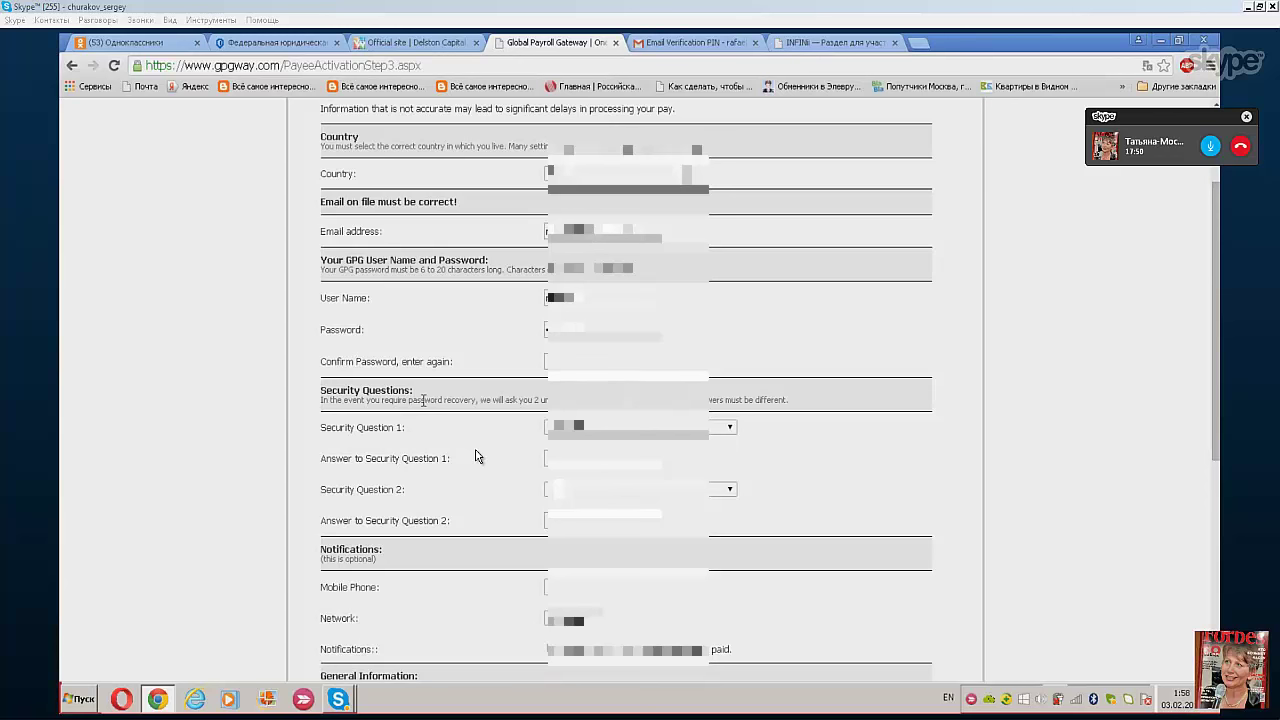
left_click(559, 362)
type("1")
- Check the Security Question 1 choices without changing them, then bring up the page menu
left_click(731, 428)
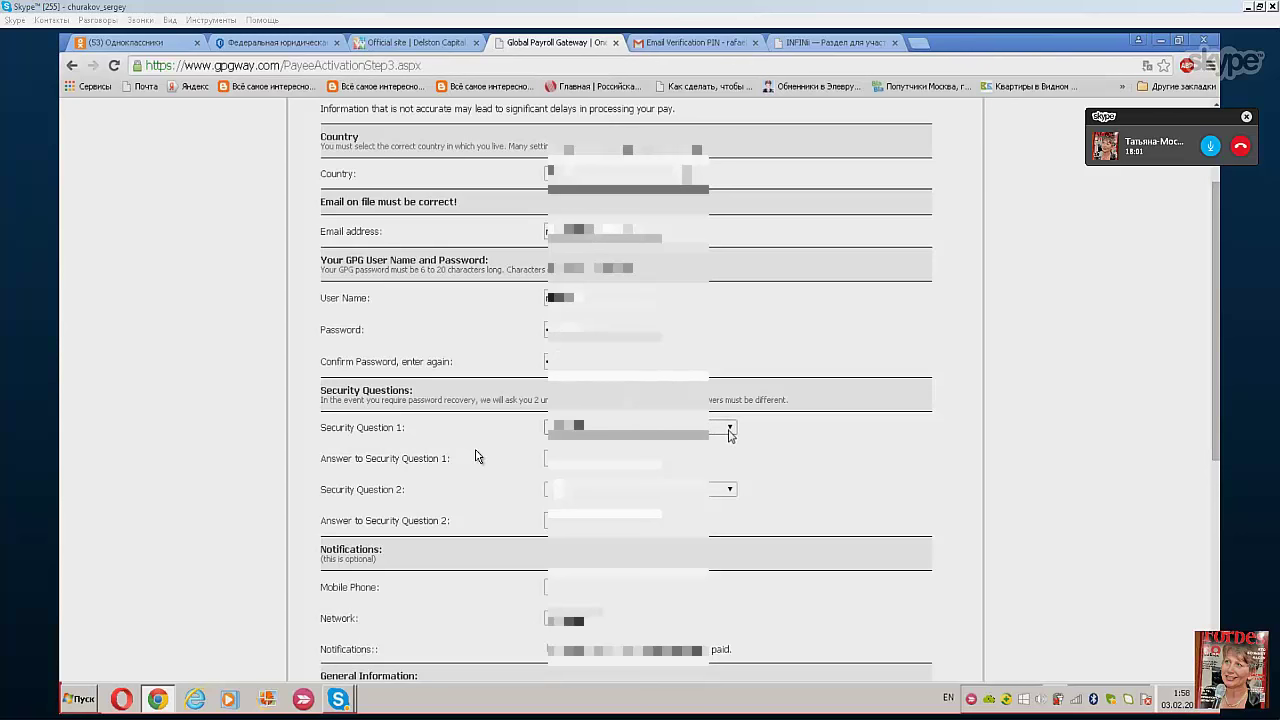
left_click(731, 431)
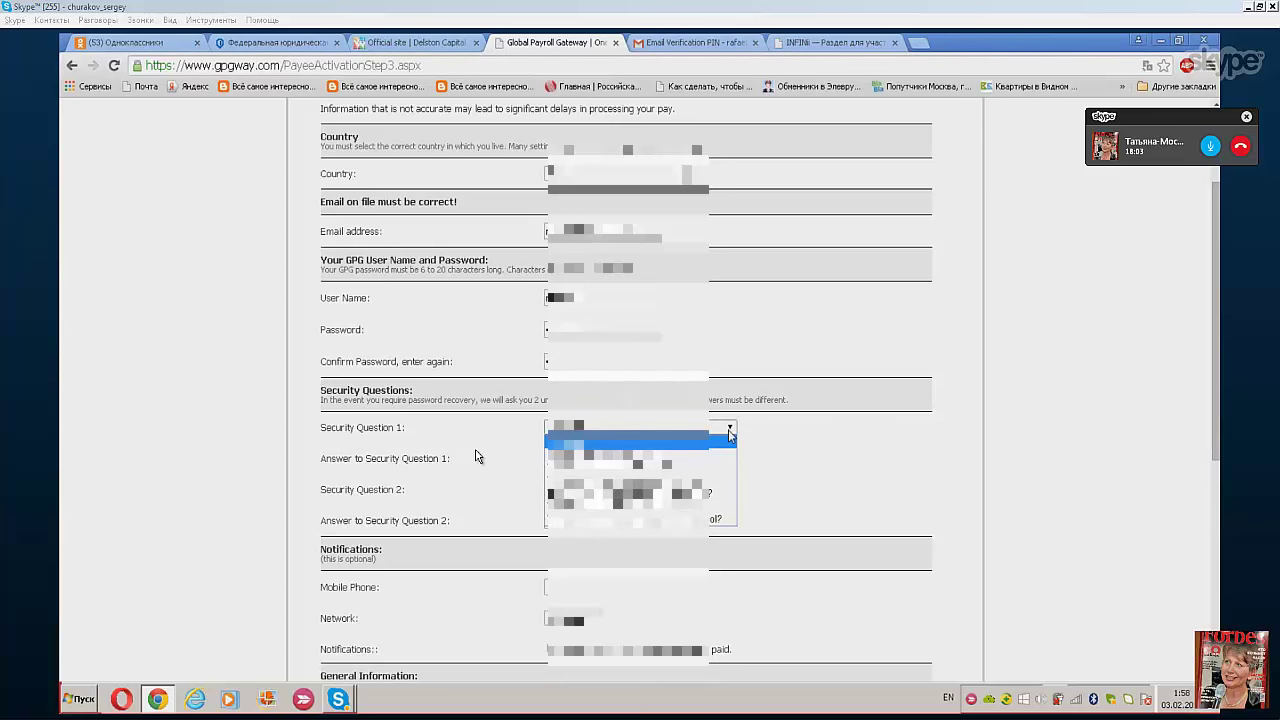
left_click(766, 455)
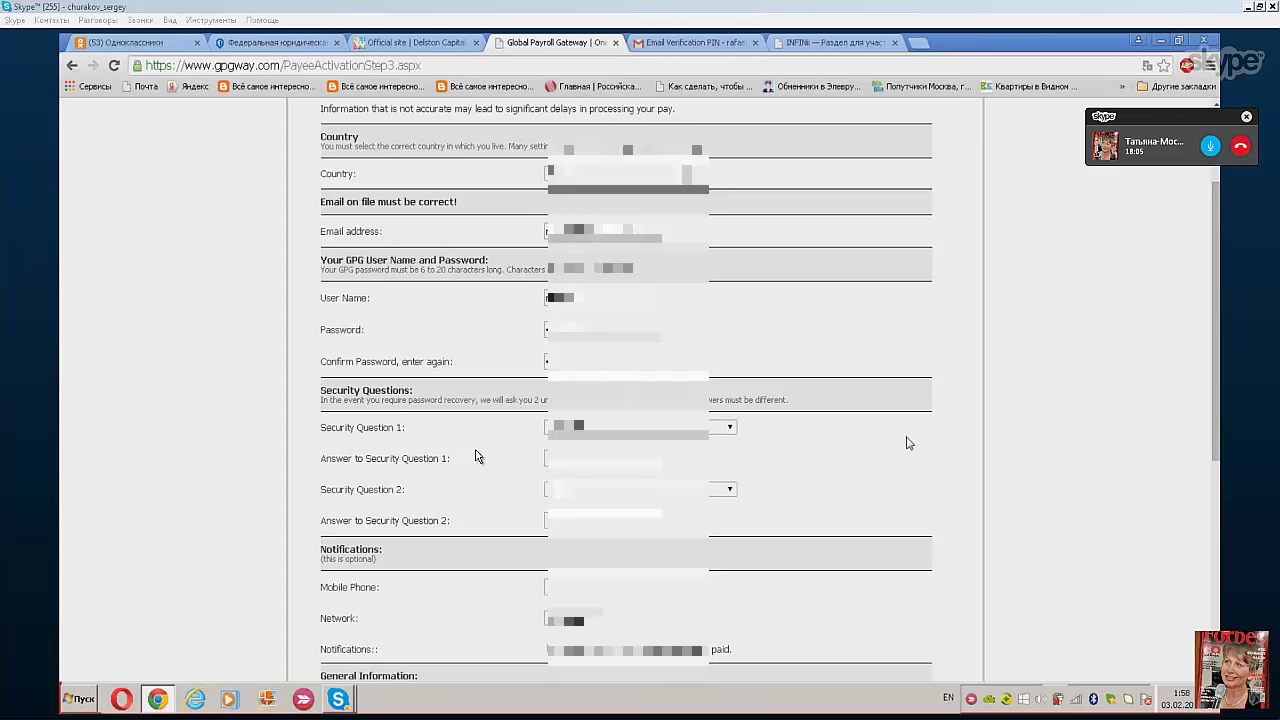
right_click(1022, 410)
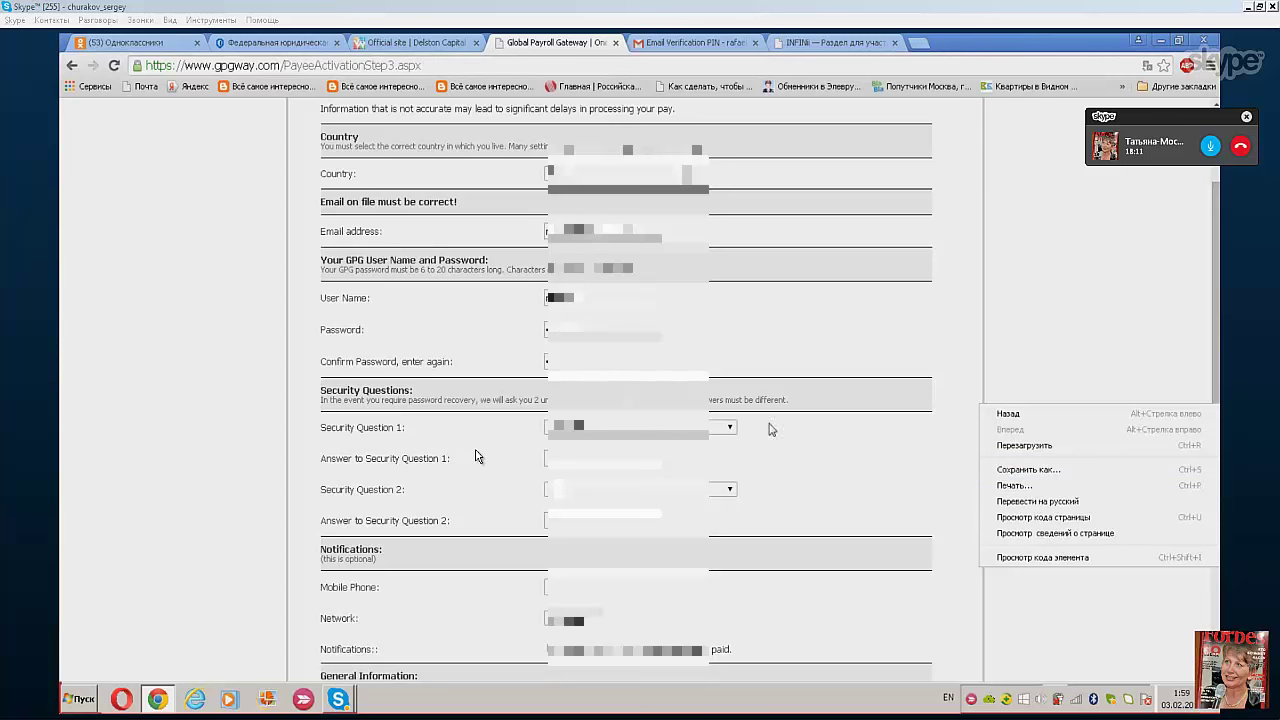
- Reopen the Security Question 1 dropdown list
left_click(730, 430)
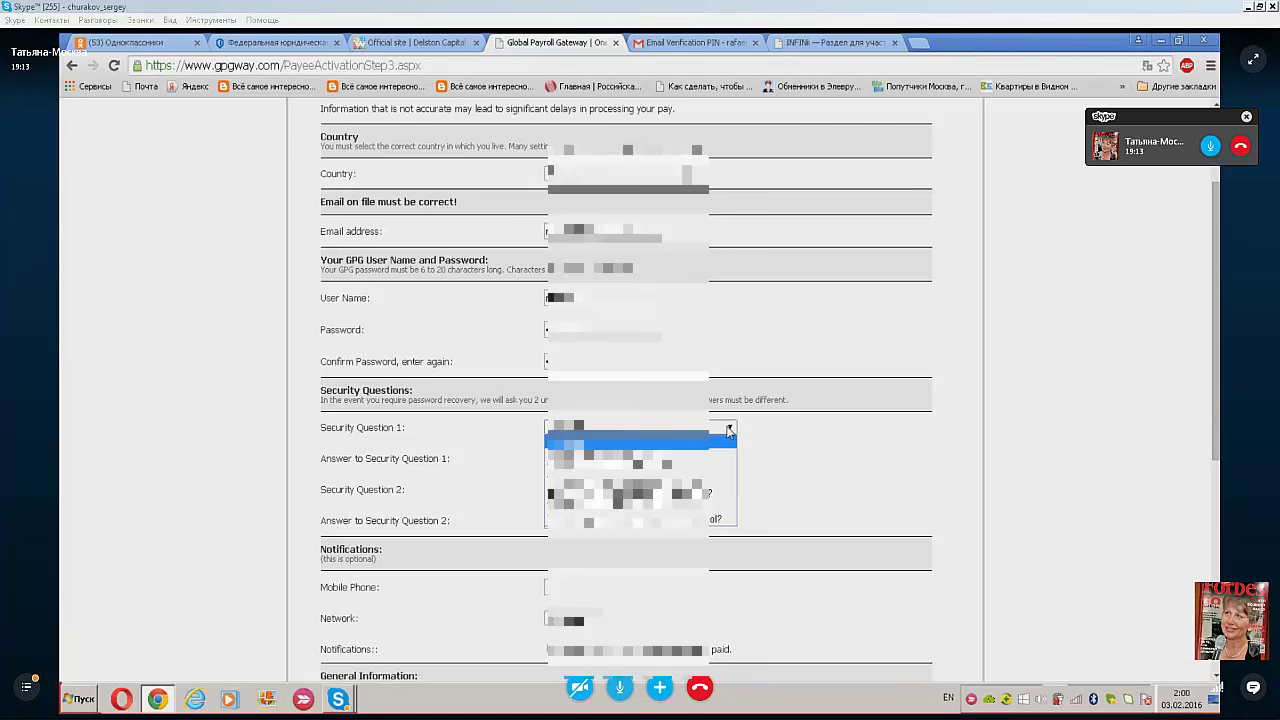
- Select the last Security Question 1 option and type its answer
left_click(713, 506)
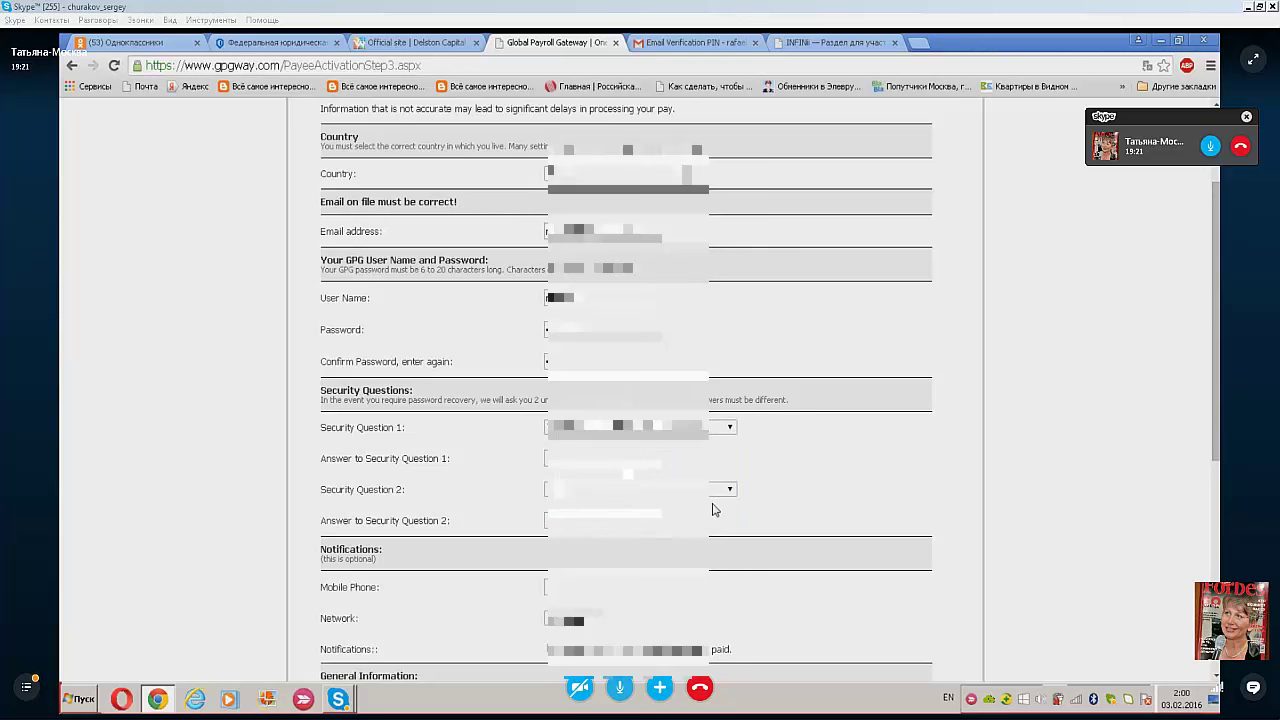
key("Tab")
type("answer")
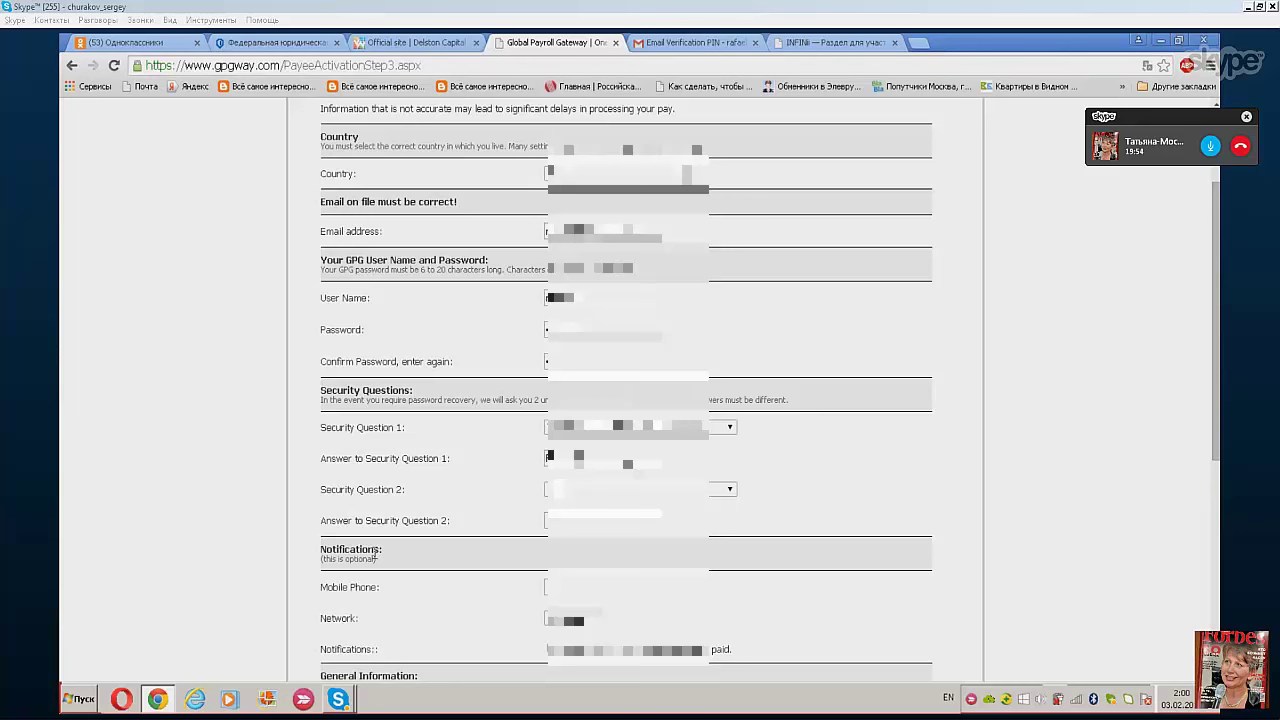
- Pick a Security Question 2 different from the mother's maiden name question, then bring up the page context menu
scroll(373, 557, "down", 3)
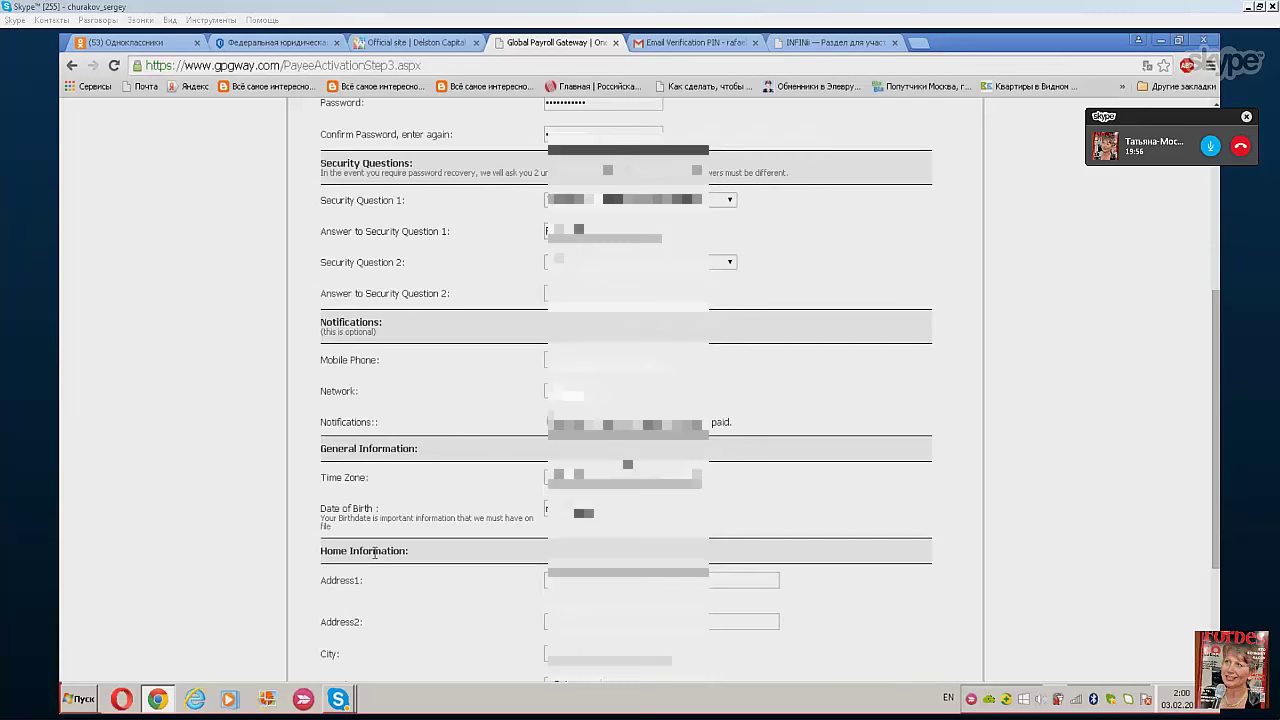
left_click(729, 186)
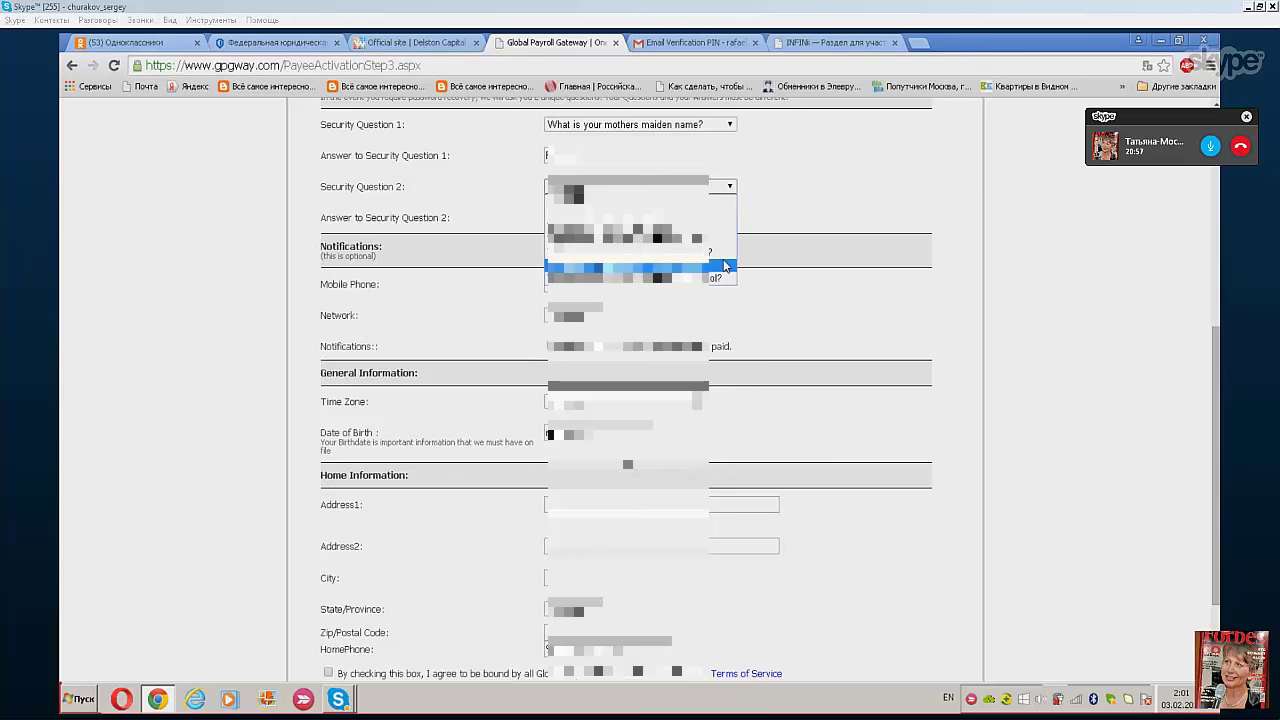
left_click(725, 266)
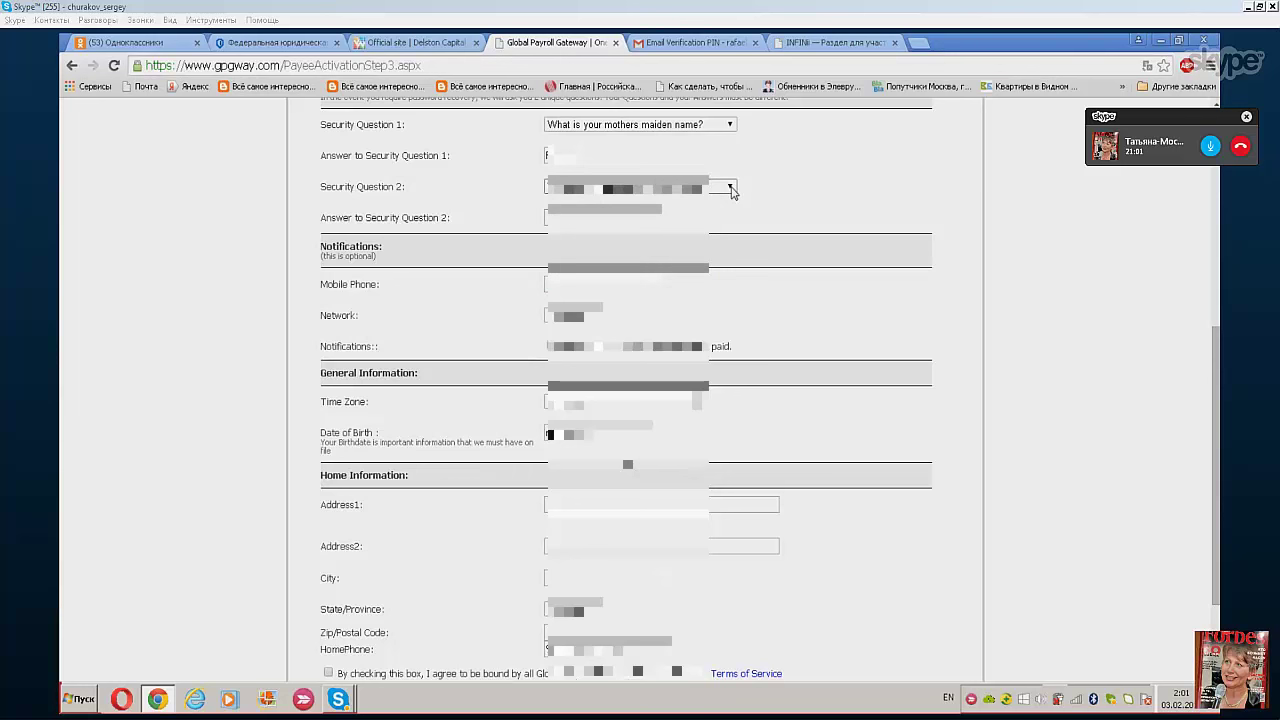
left_click(731, 190)
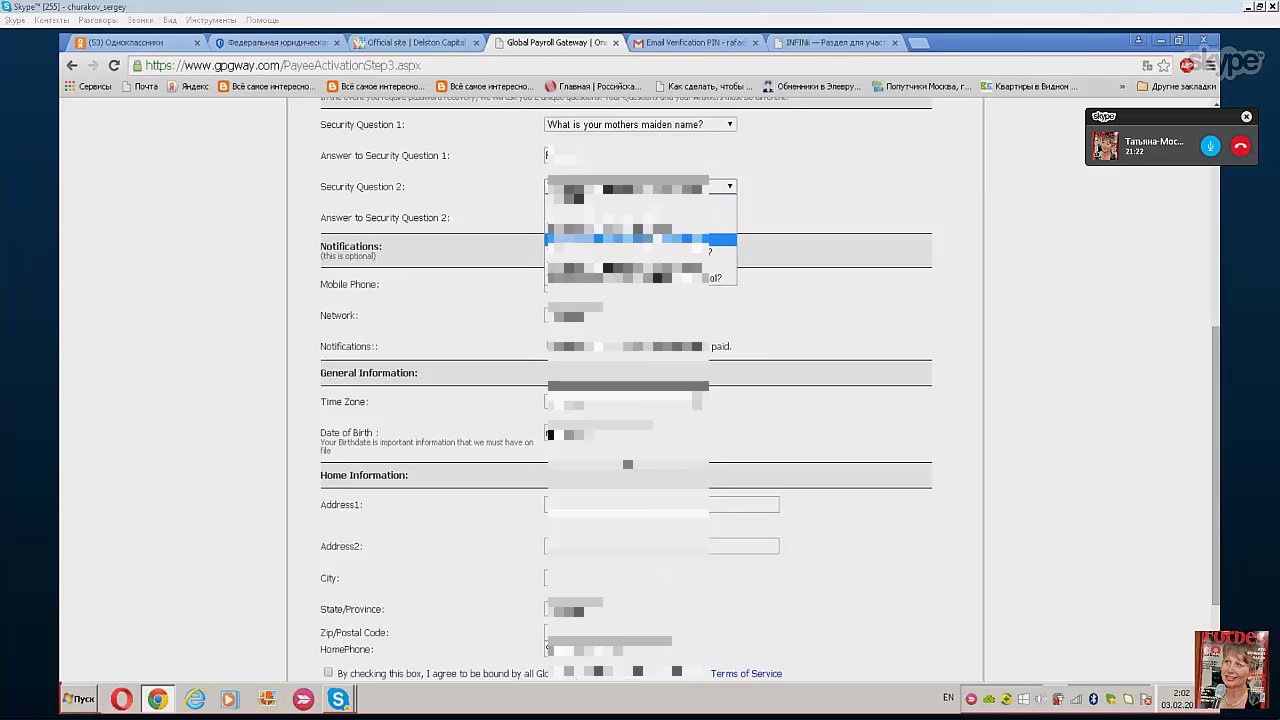
left_click(707, 240)
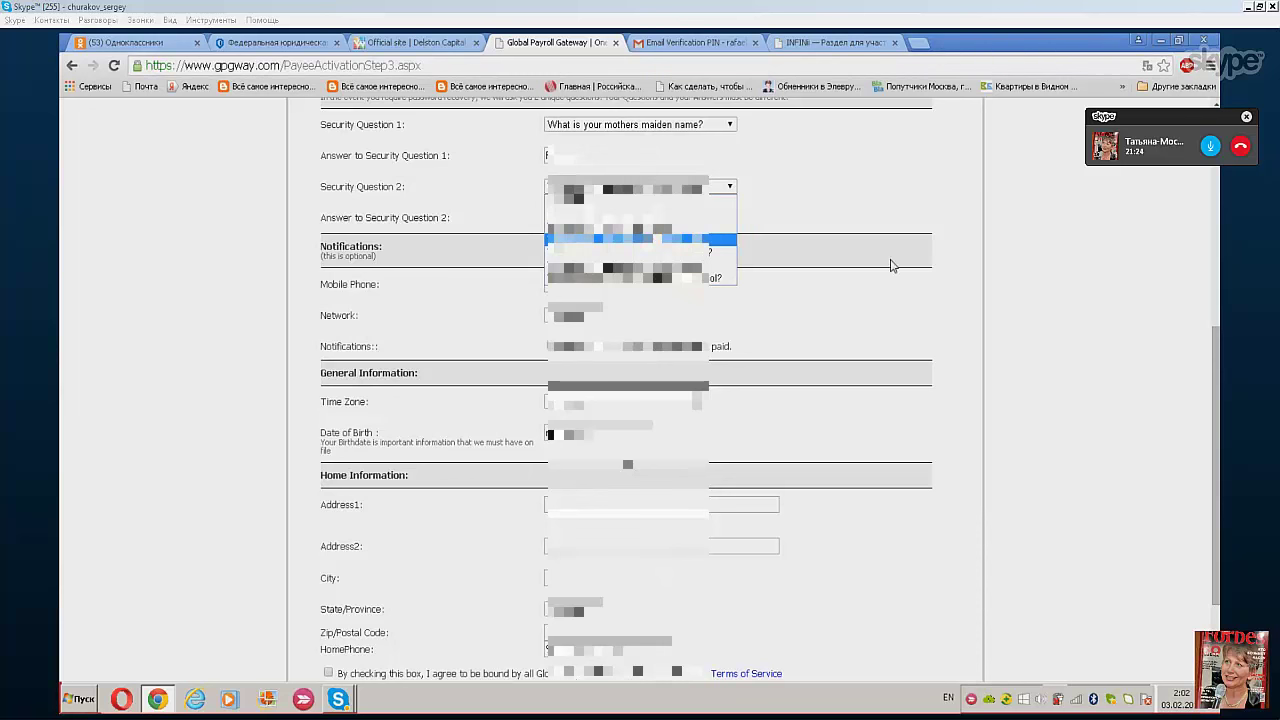
right_click(1062, 258)
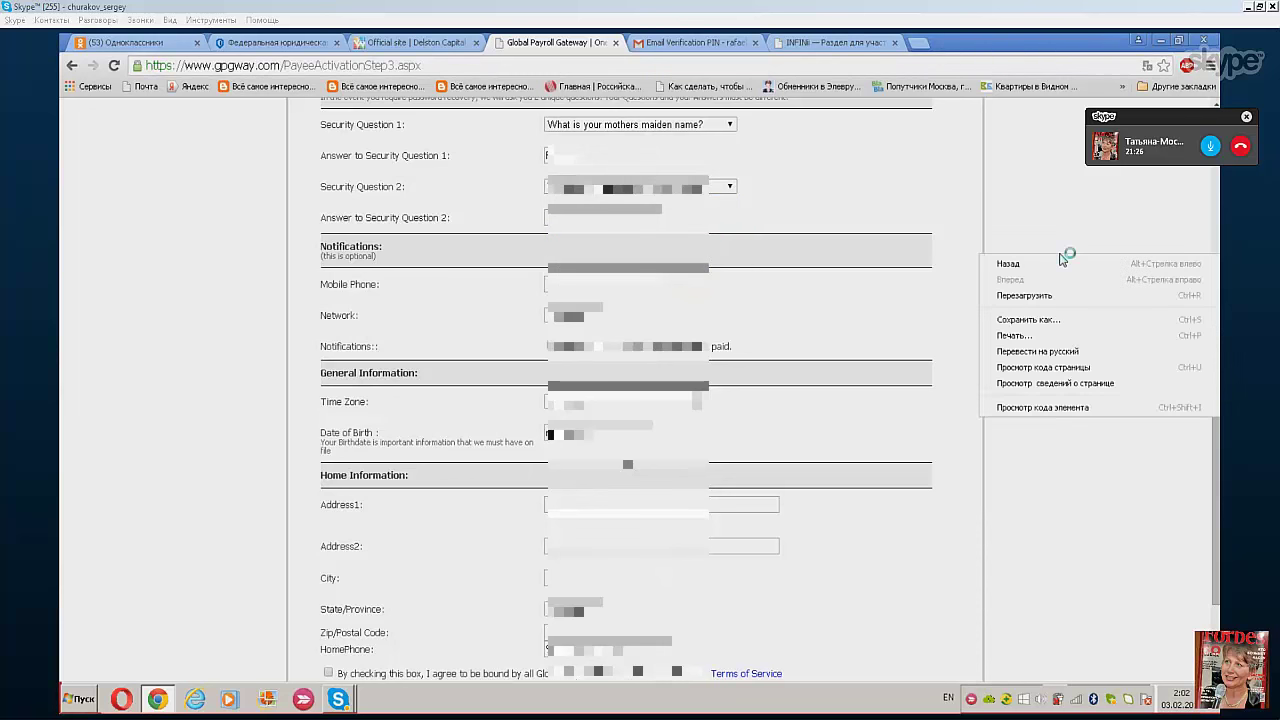
- Translate the page into Russian ('Перевести на русский') and reselect Security Question 2
left_click(1055, 354)
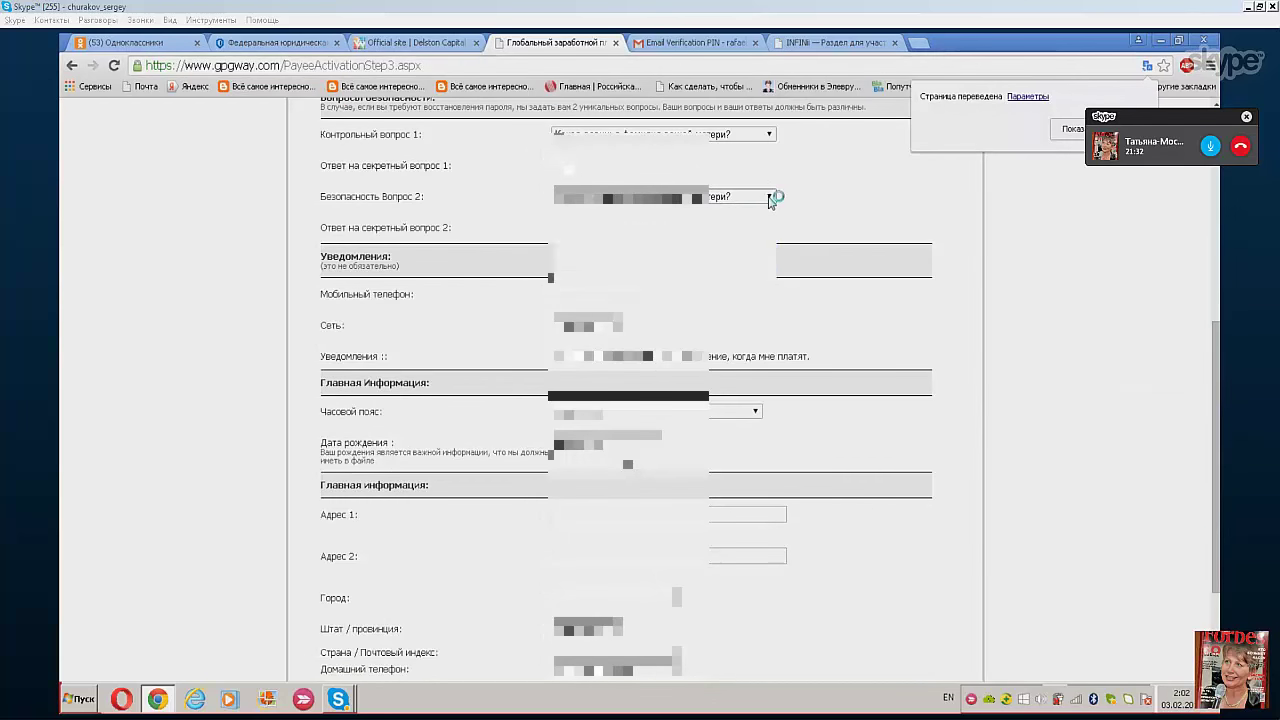
left_click(770, 198)
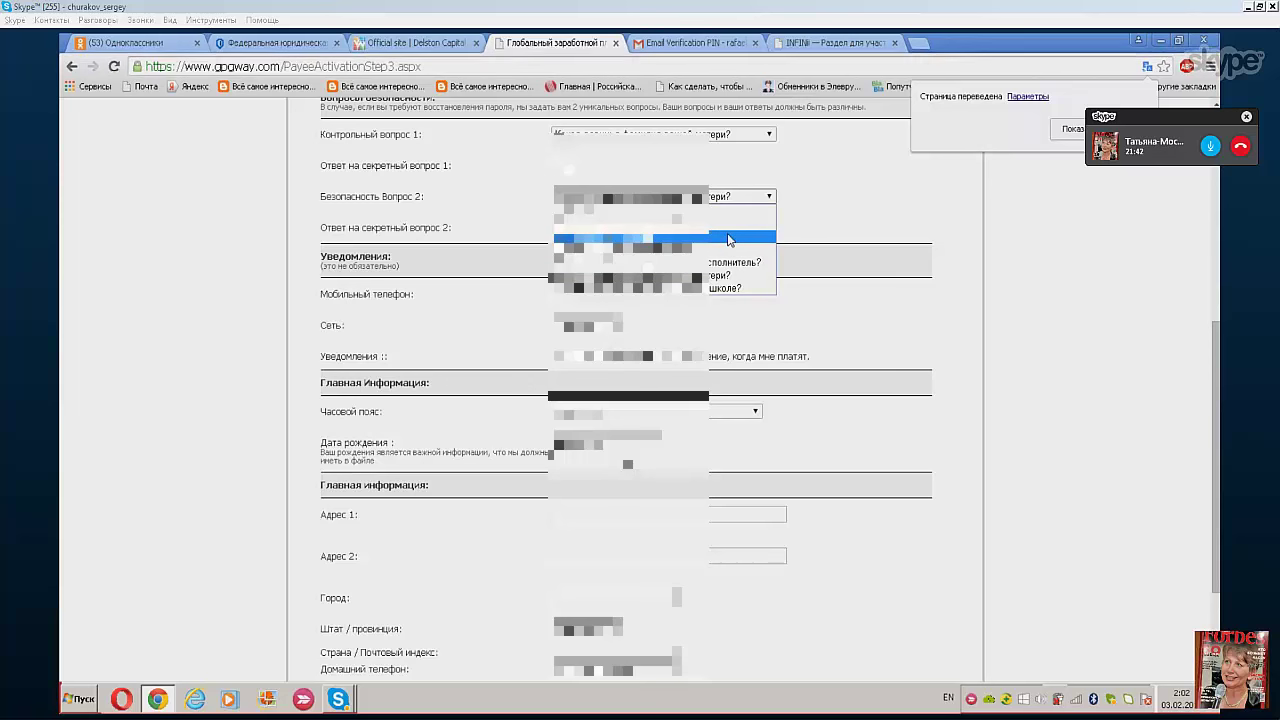
left_click(729, 238)
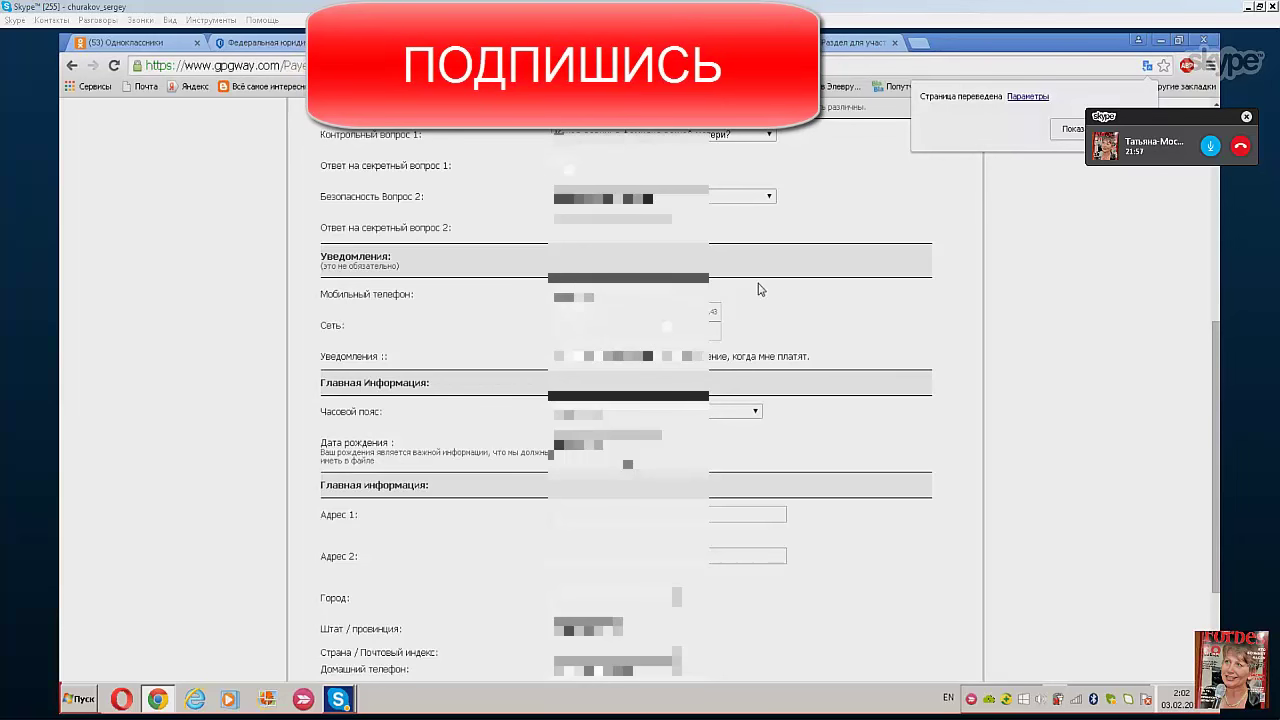
- Accept Chrome autofill for the contact and address fields and choose the mobile network in Сеть
key("Return")
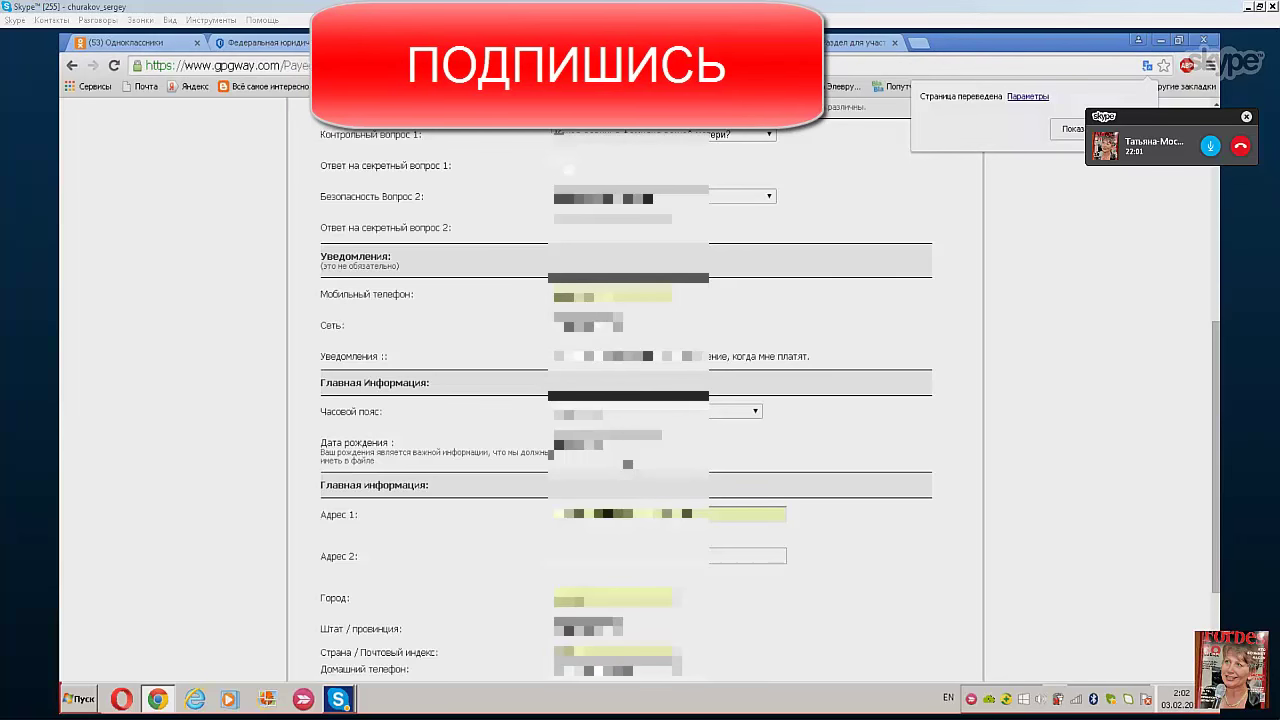
left_click(588, 325)
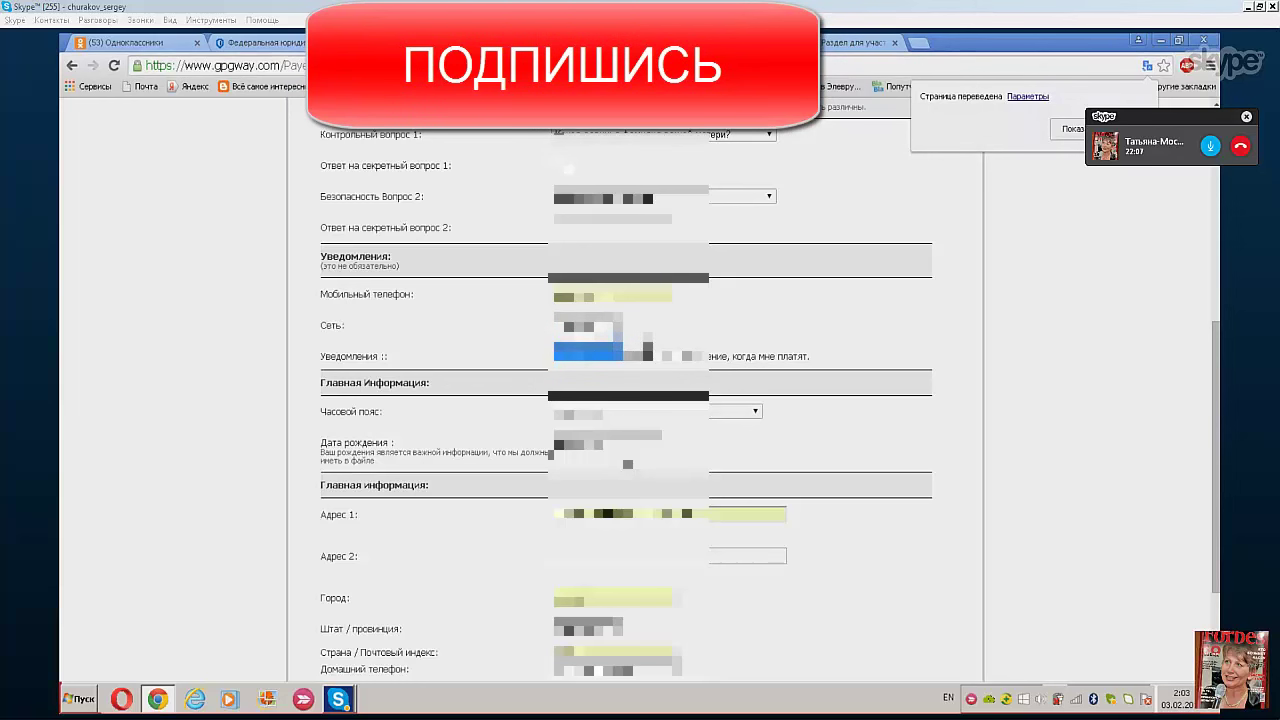
left_click(600, 351)
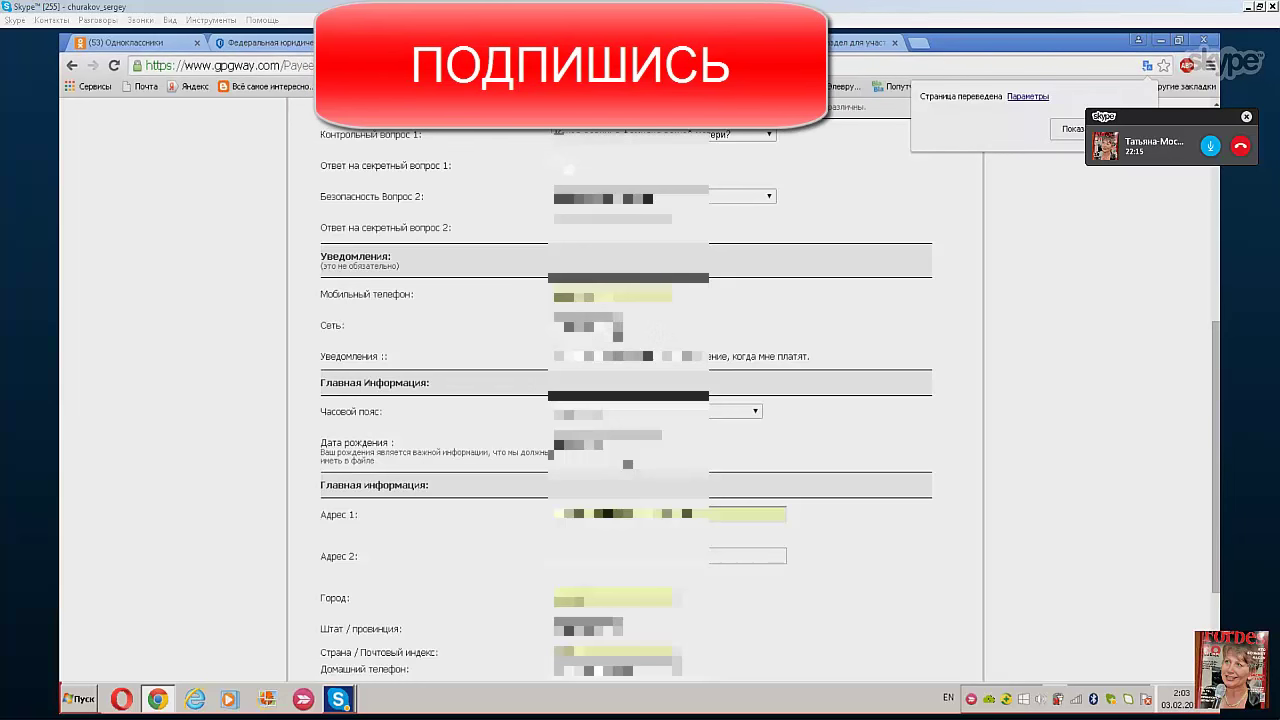
left_click(588, 325)
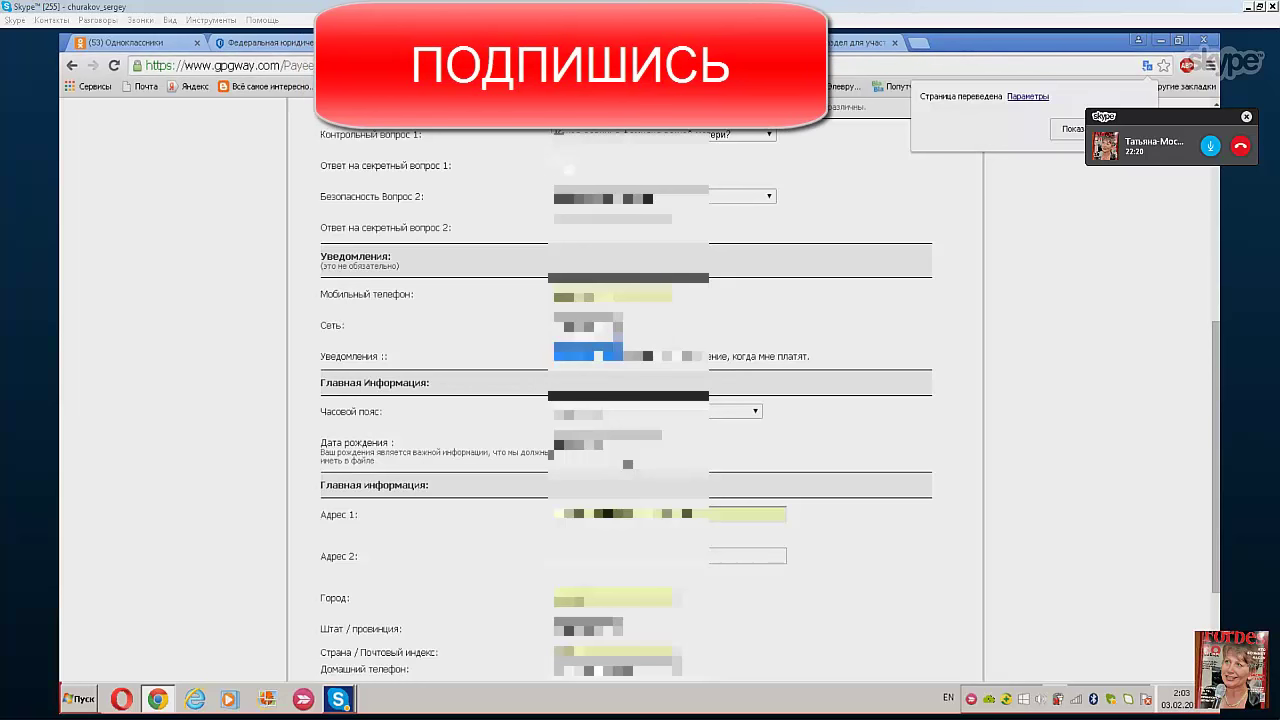
left_click(588, 336)
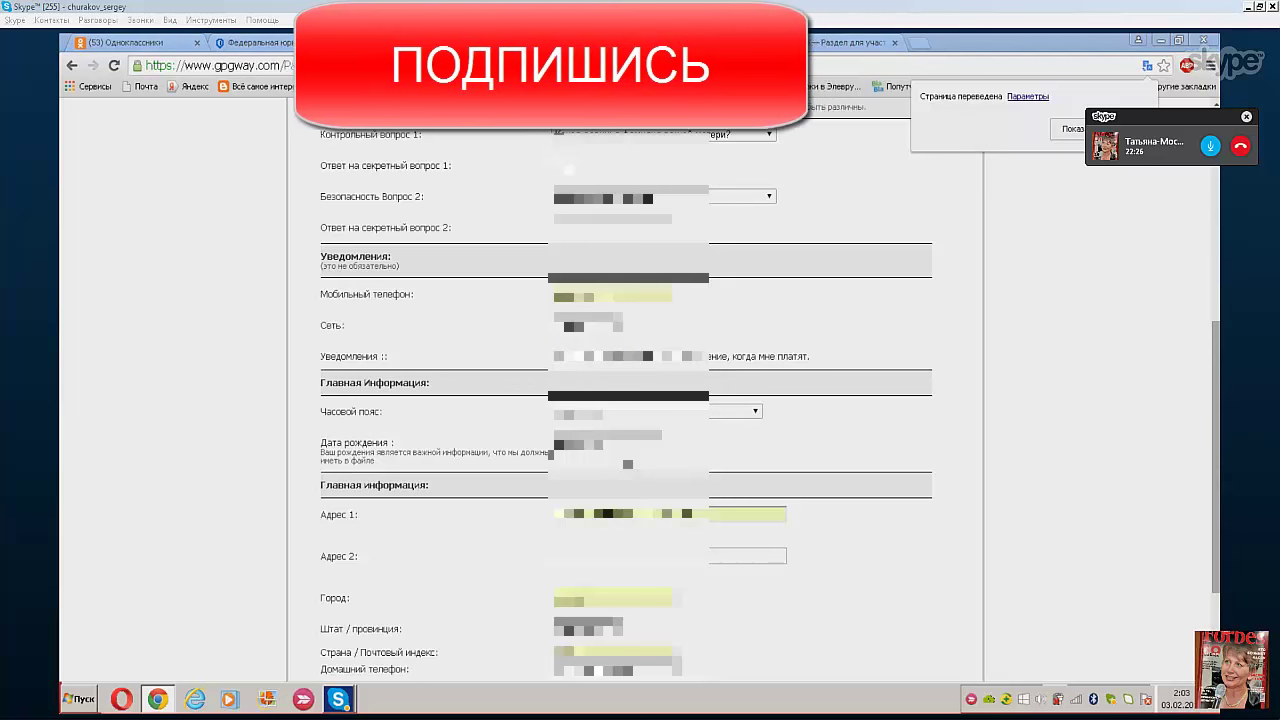
left_click_drag(1218, 448, 1218, 514)
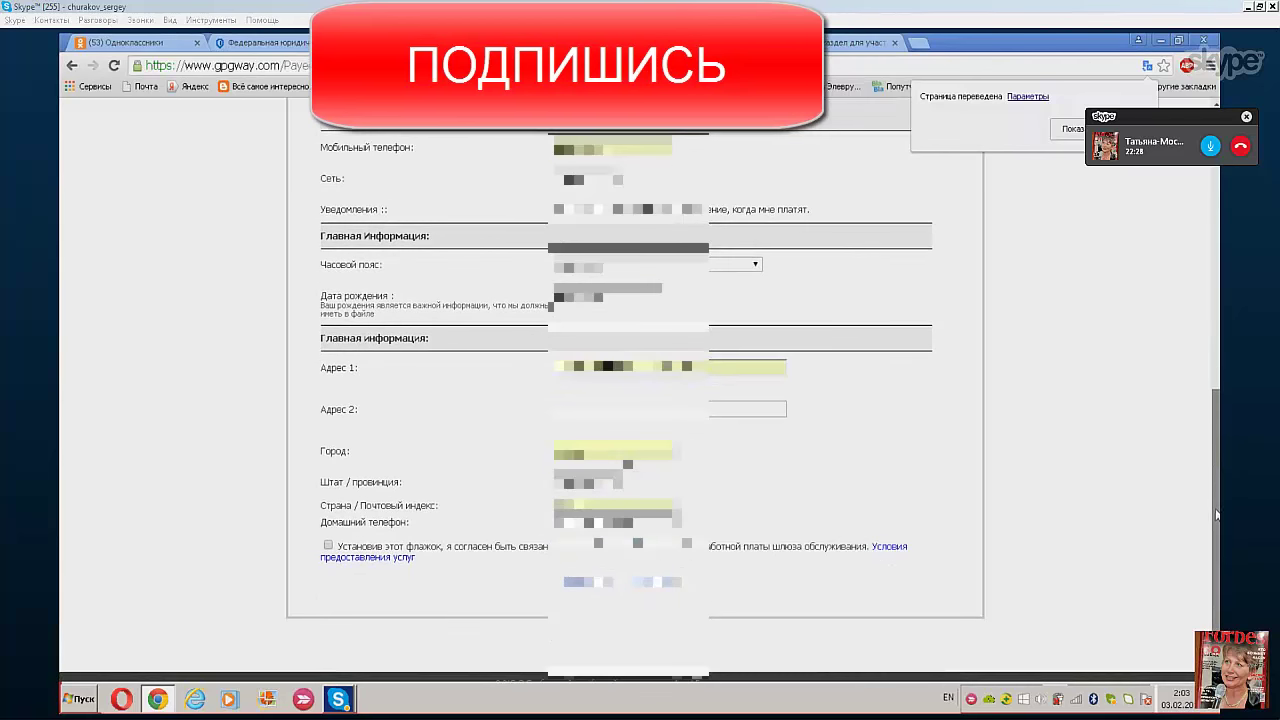
- Select the payee's time zone from the scrolled Time Zone dropdown list
left_click(757, 264)
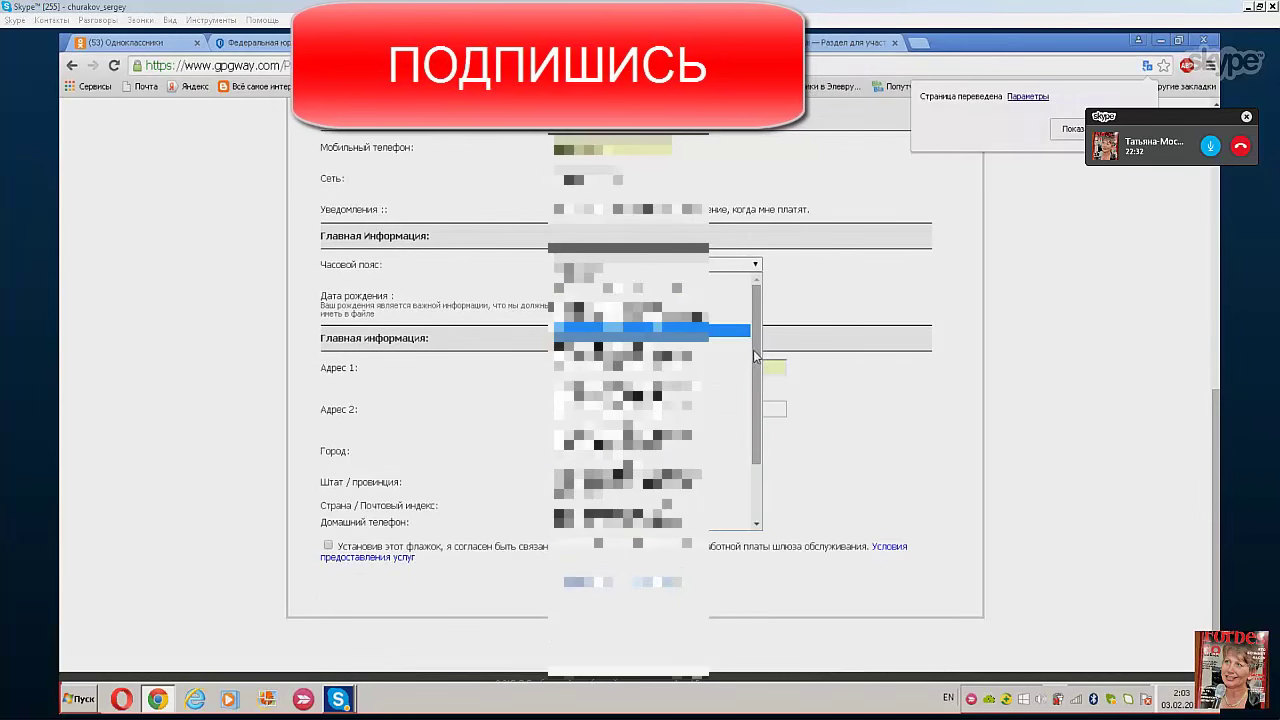
left_click_drag(758, 389, 758, 450)
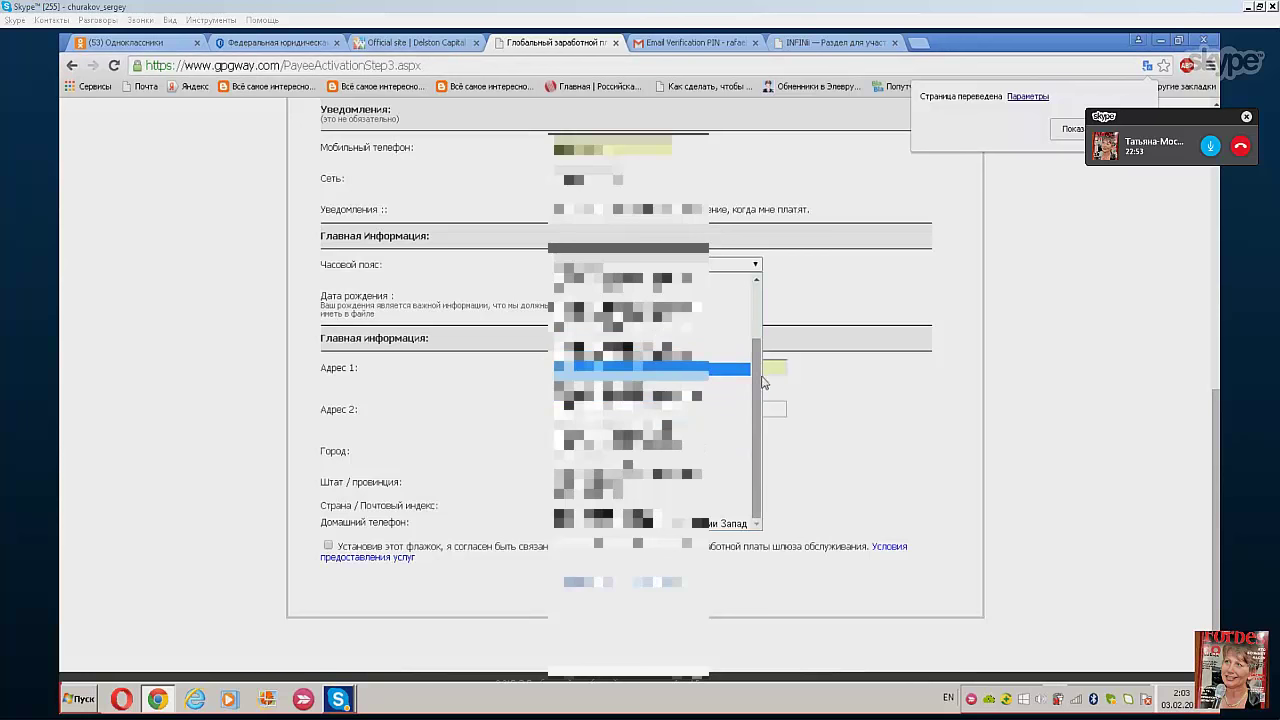
left_click_drag(757, 362, 755, 290)
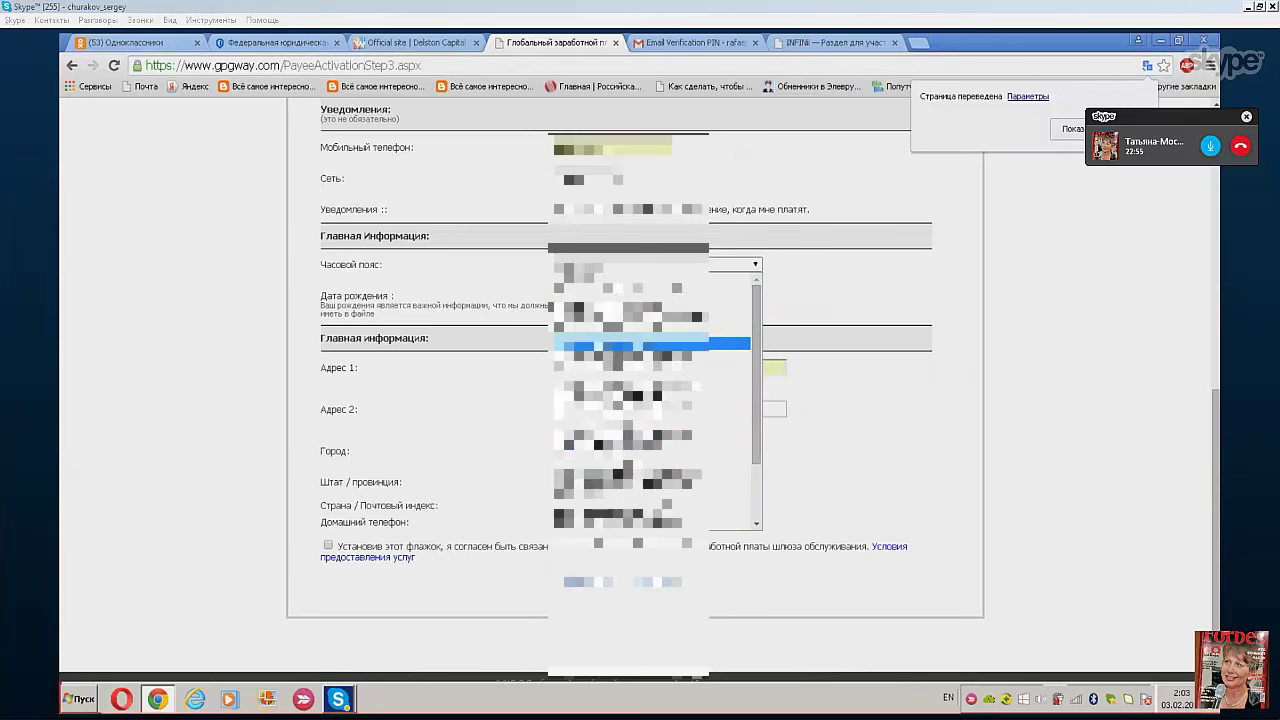
left_click(650, 330)
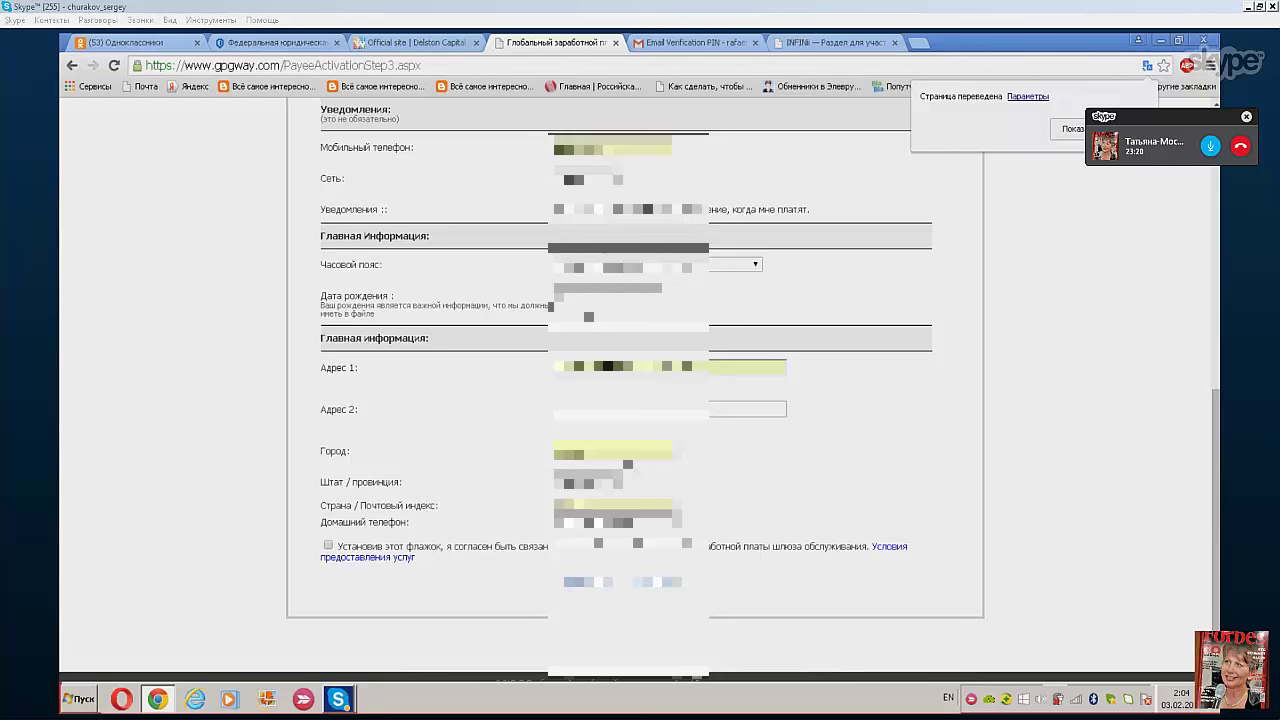
- Switch the keyboard to Russian, choose the state/province, check the Home Phone field, and accept the terms of service
key("alt+shift")
left_click(588, 476)
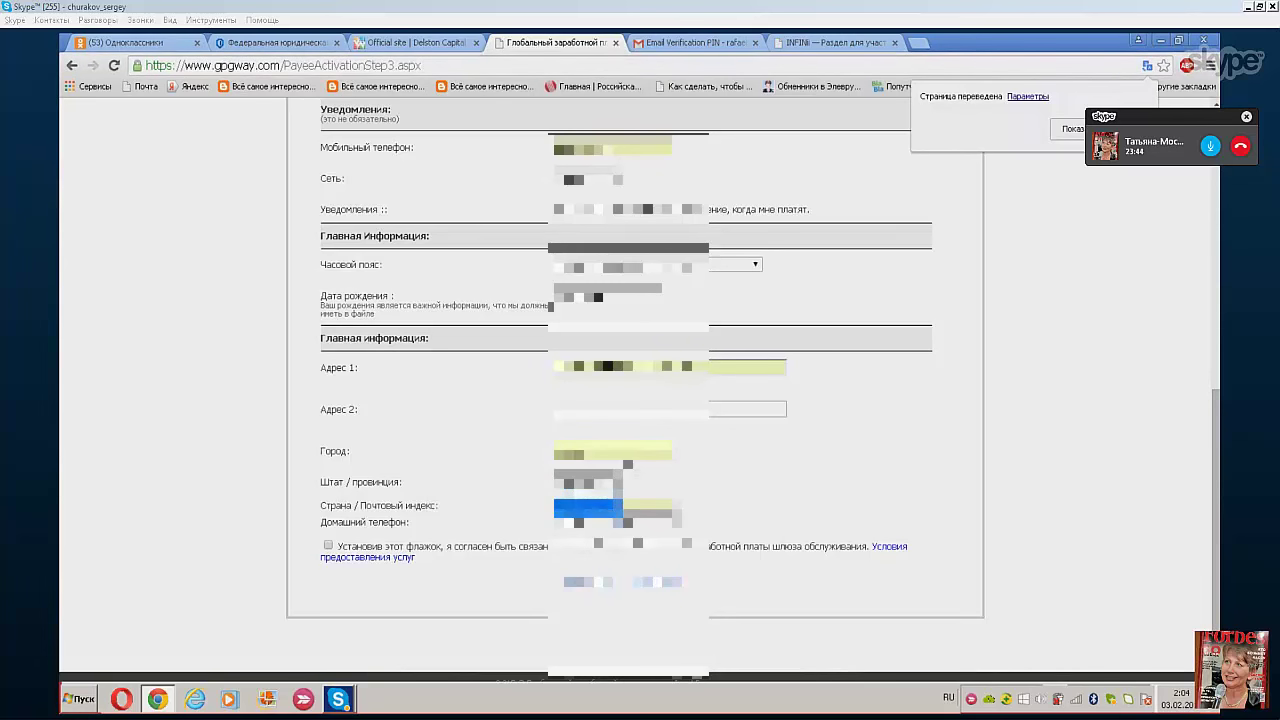
left_click(588, 509)
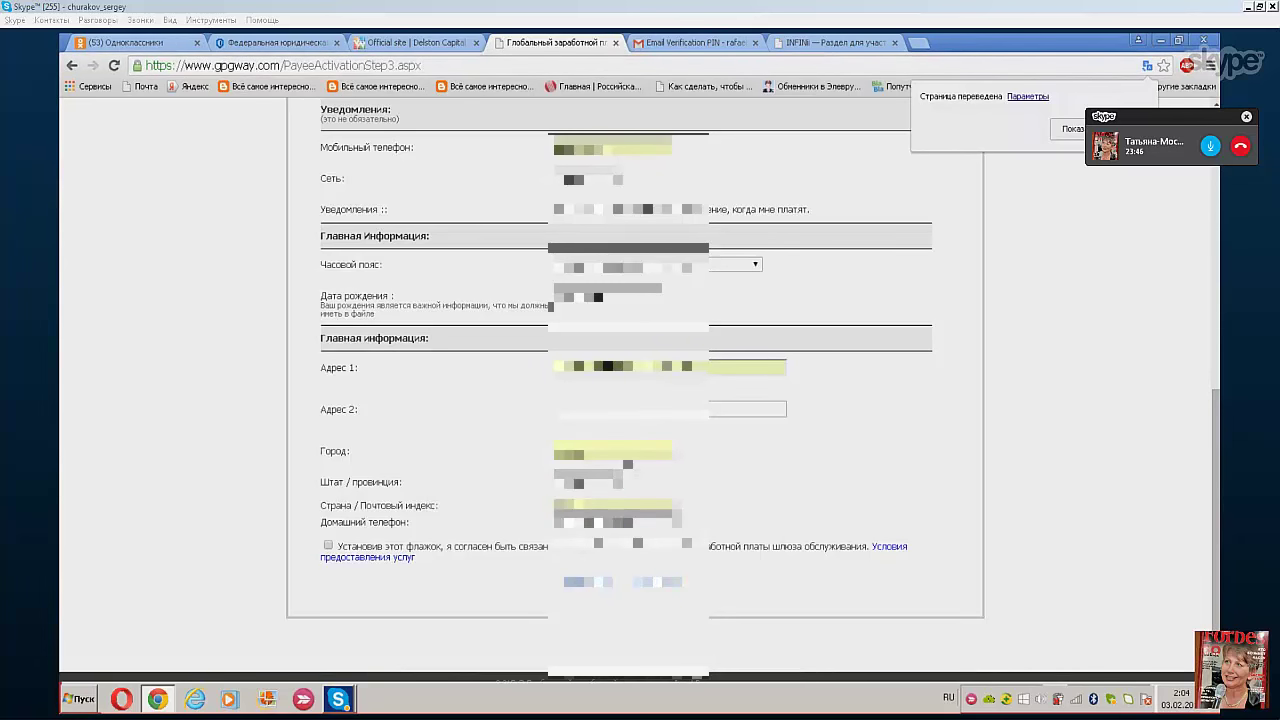
left_click_drag(638, 523, 494, 530)
left_click(493, 533)
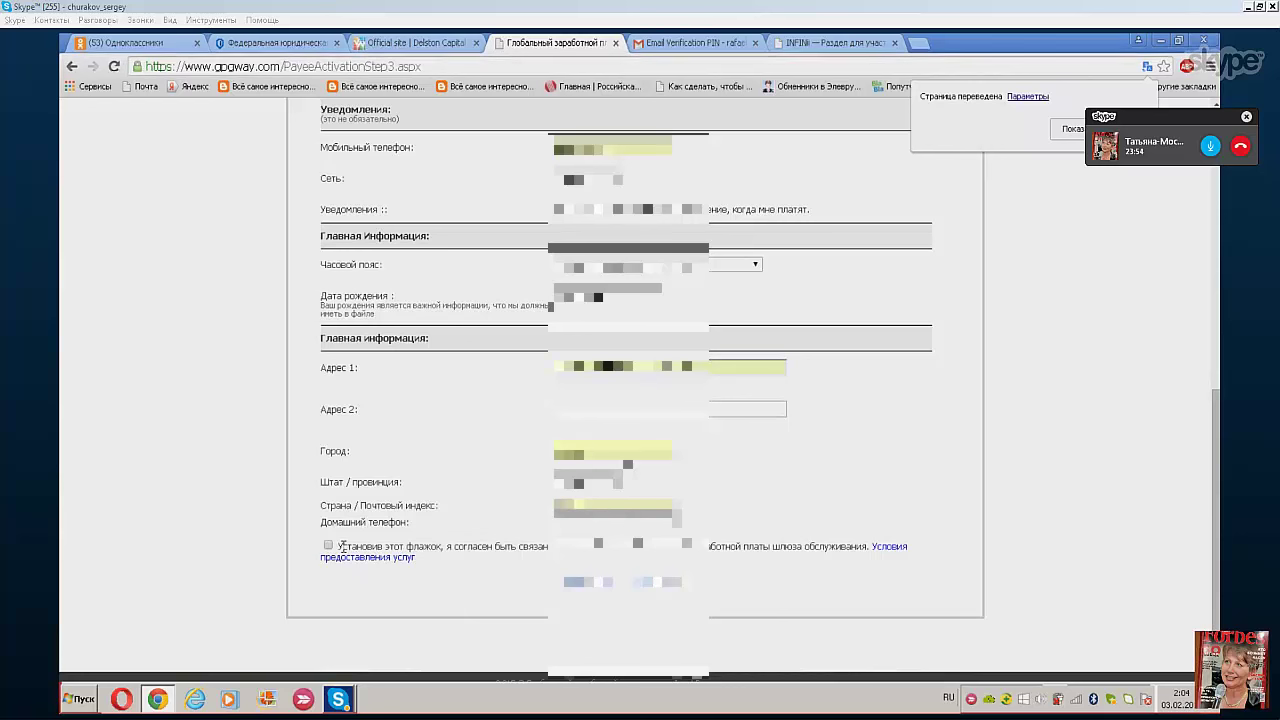
left_click(328, 546)
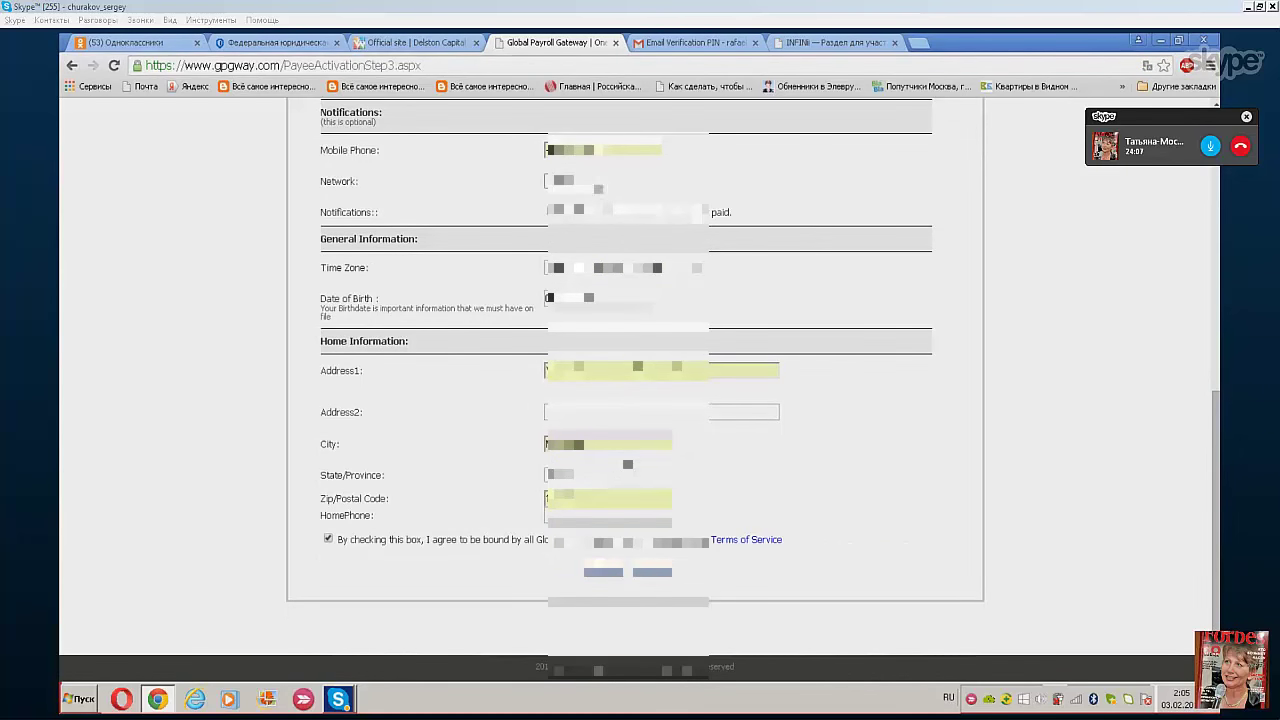
- Re-pick the mobile network in the Network dropdown and submit the Step 3 activation form
left_click(560, 181)
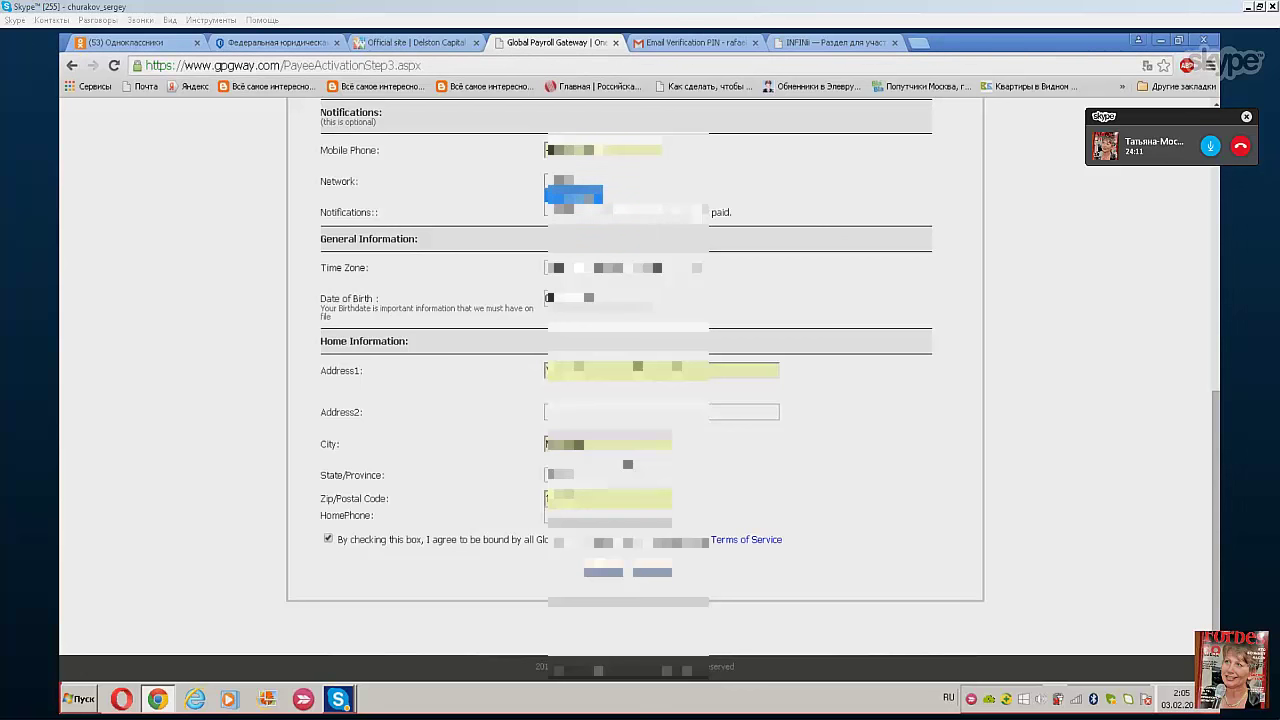
left_click(573, 194)
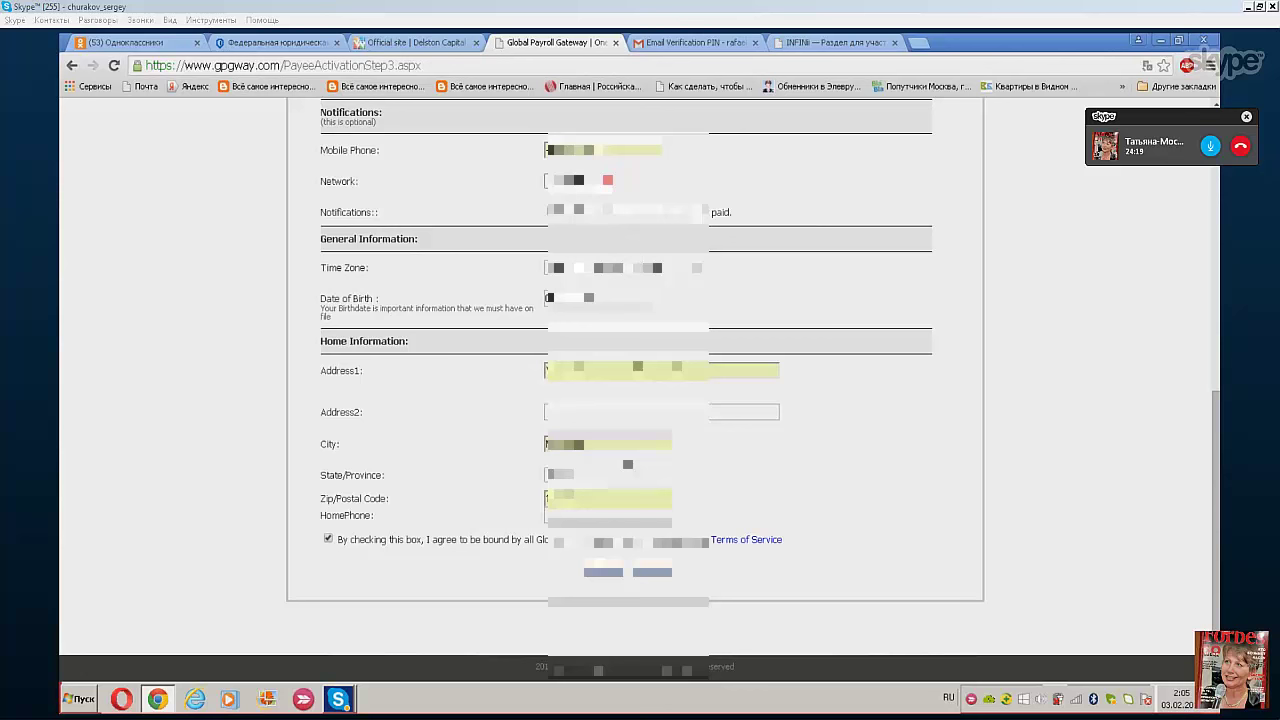
left_click(575, 181)
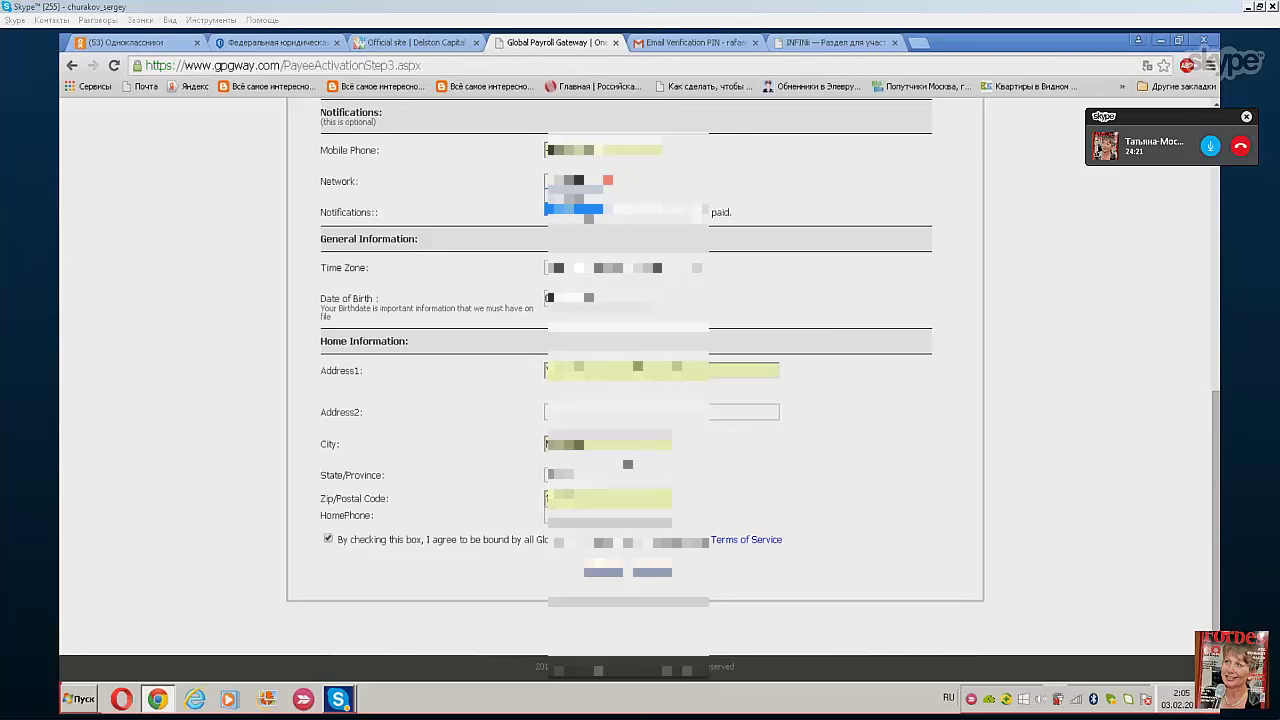
left_click(575, 194)
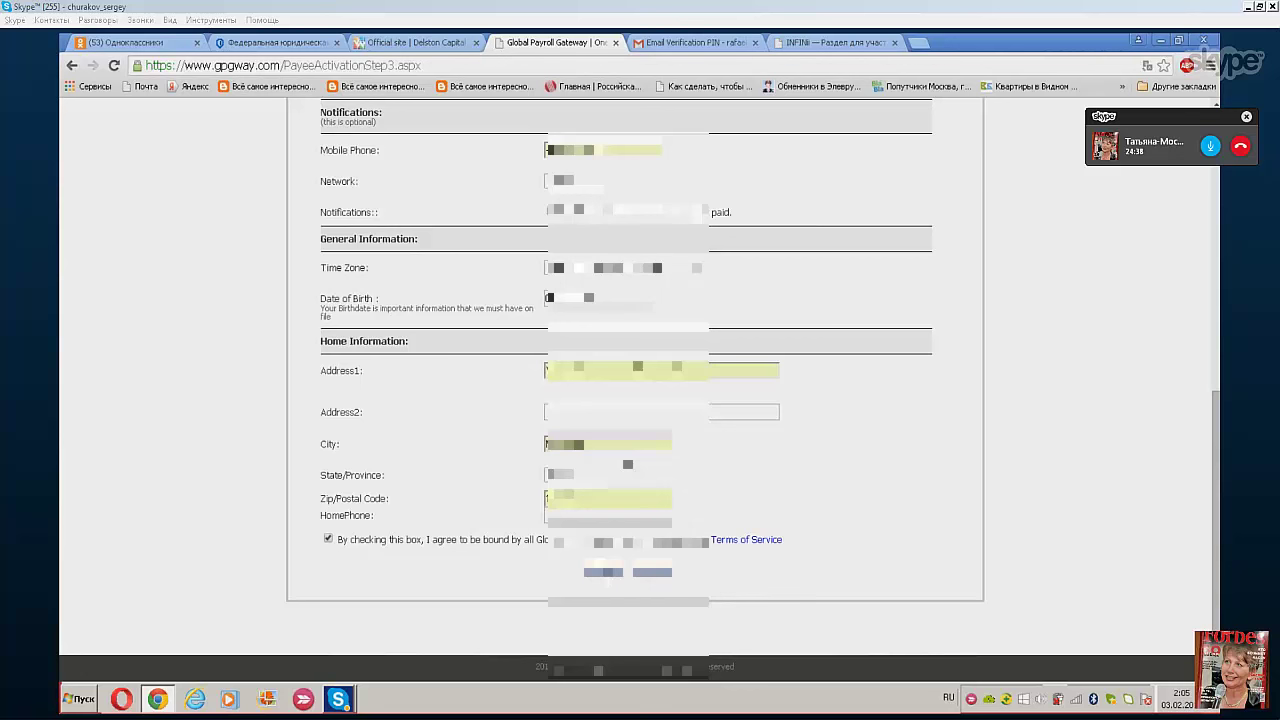
left_click(604, 572)
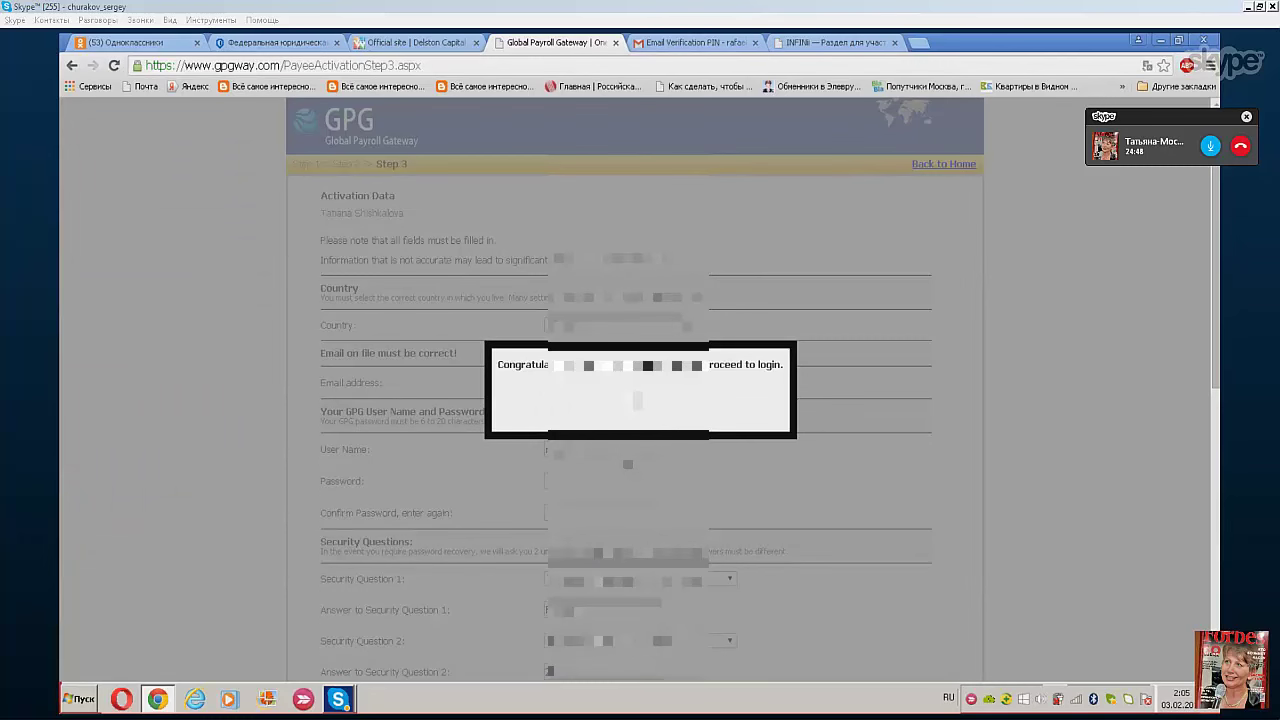
- Dismiss the congratulations popup and log in to the Payee Dashboard with the GPG account password
left_click(637, 400)
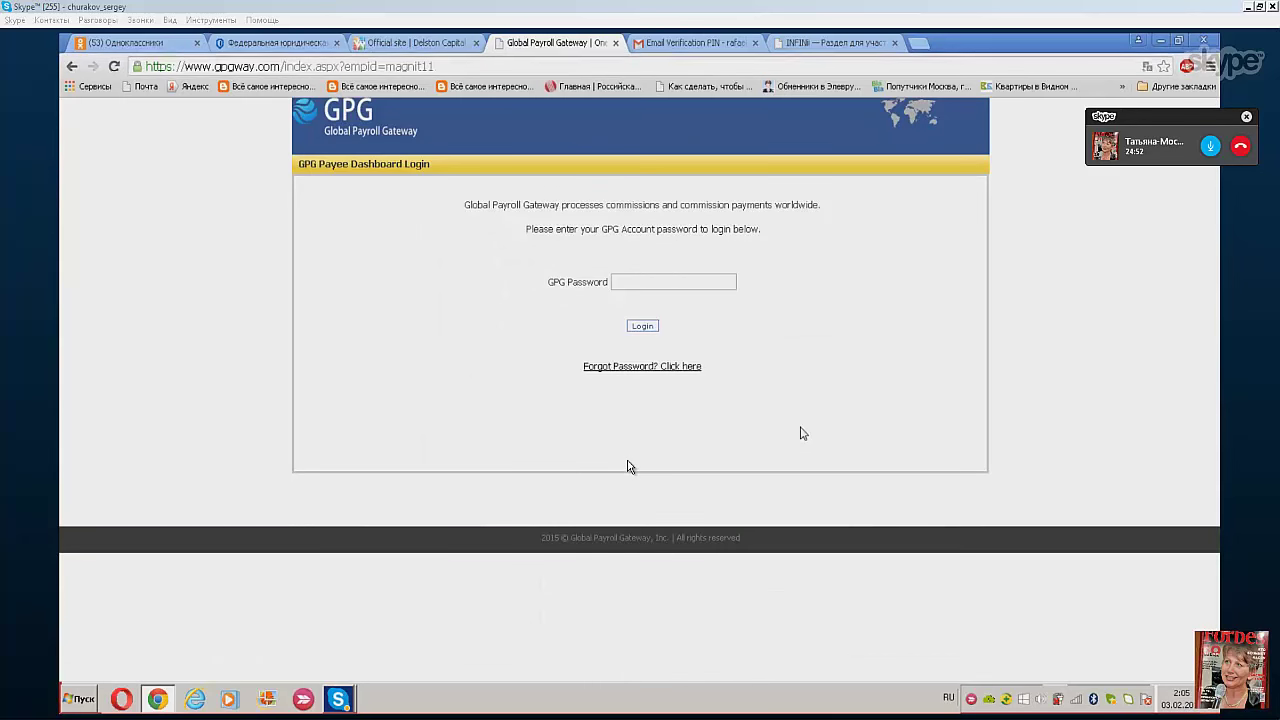
left_click(619, 281)
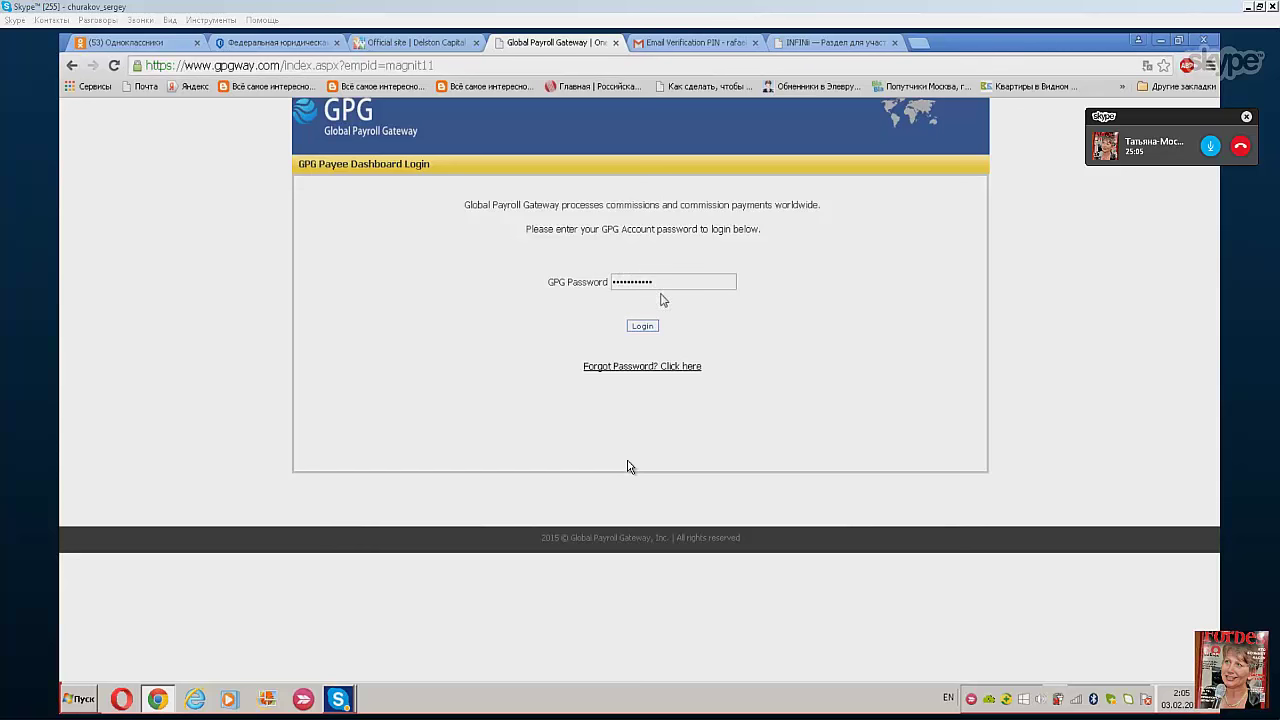
left_click(652, 326)
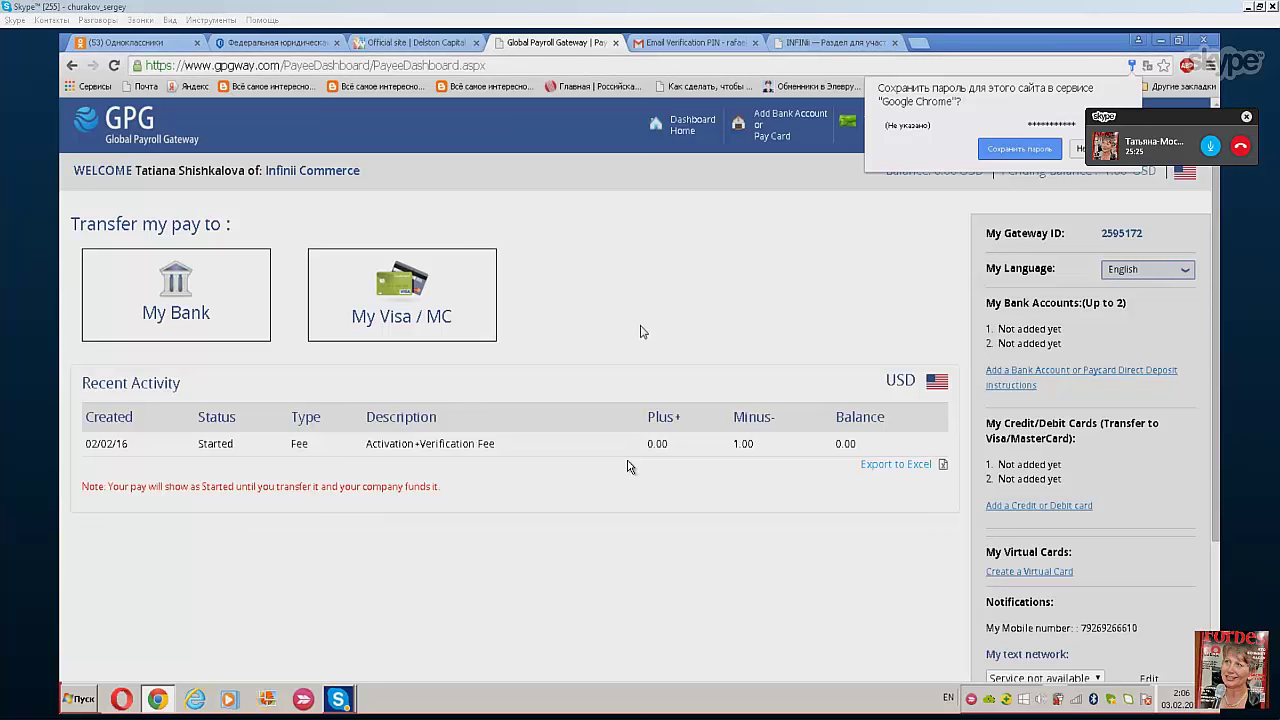
right_click(487, 497)
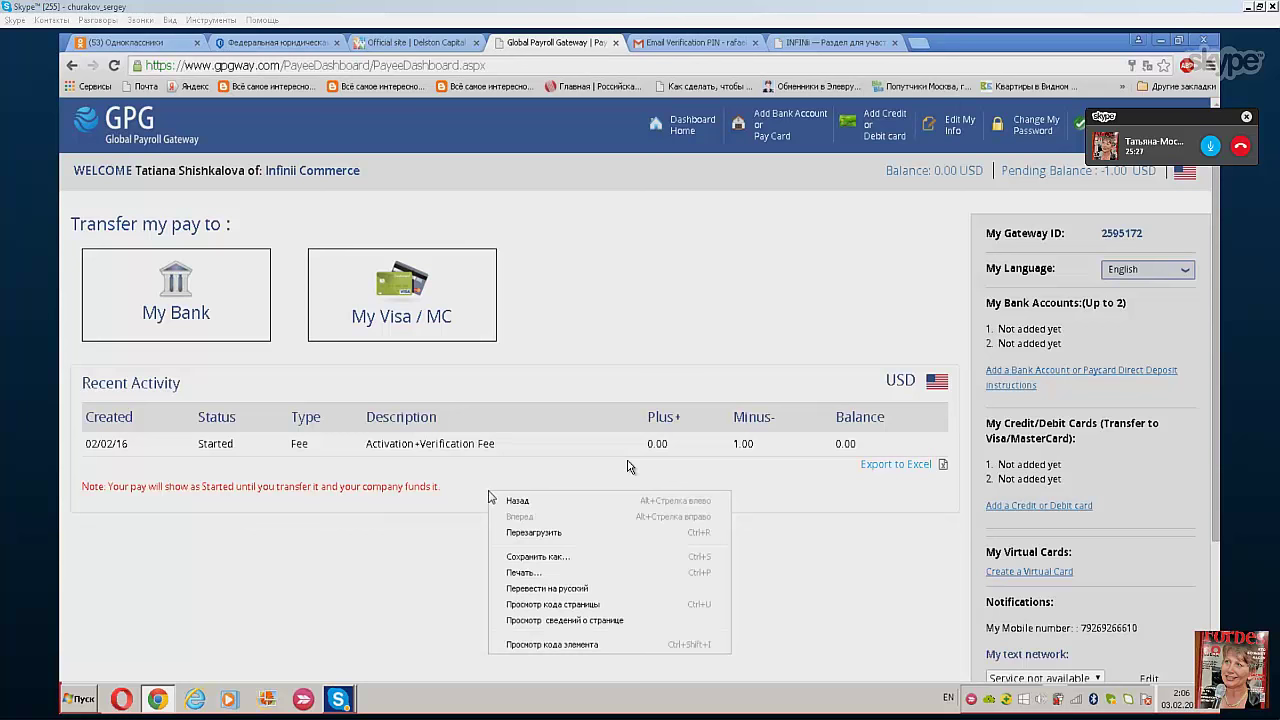
left_click(553, 594)
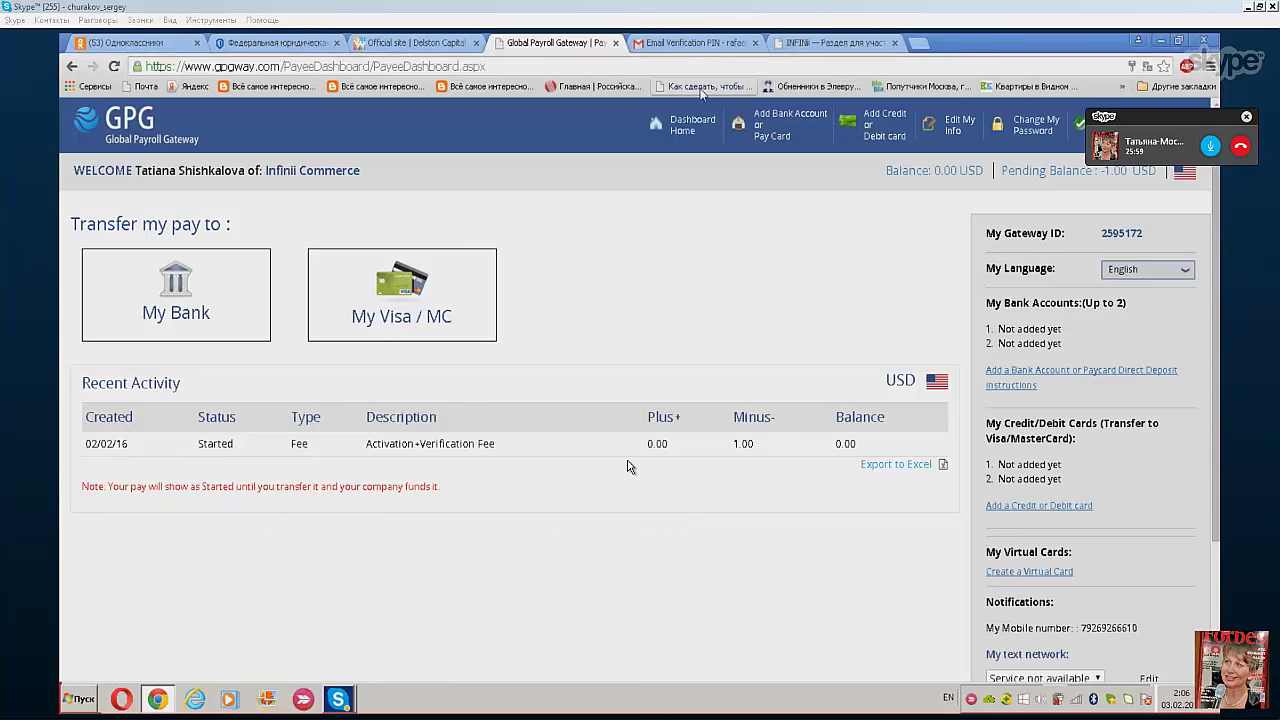
- Switch to the INFINII tab, expand Платежи, translate the page into English, and hide the sidebar
left_click(843, 44)
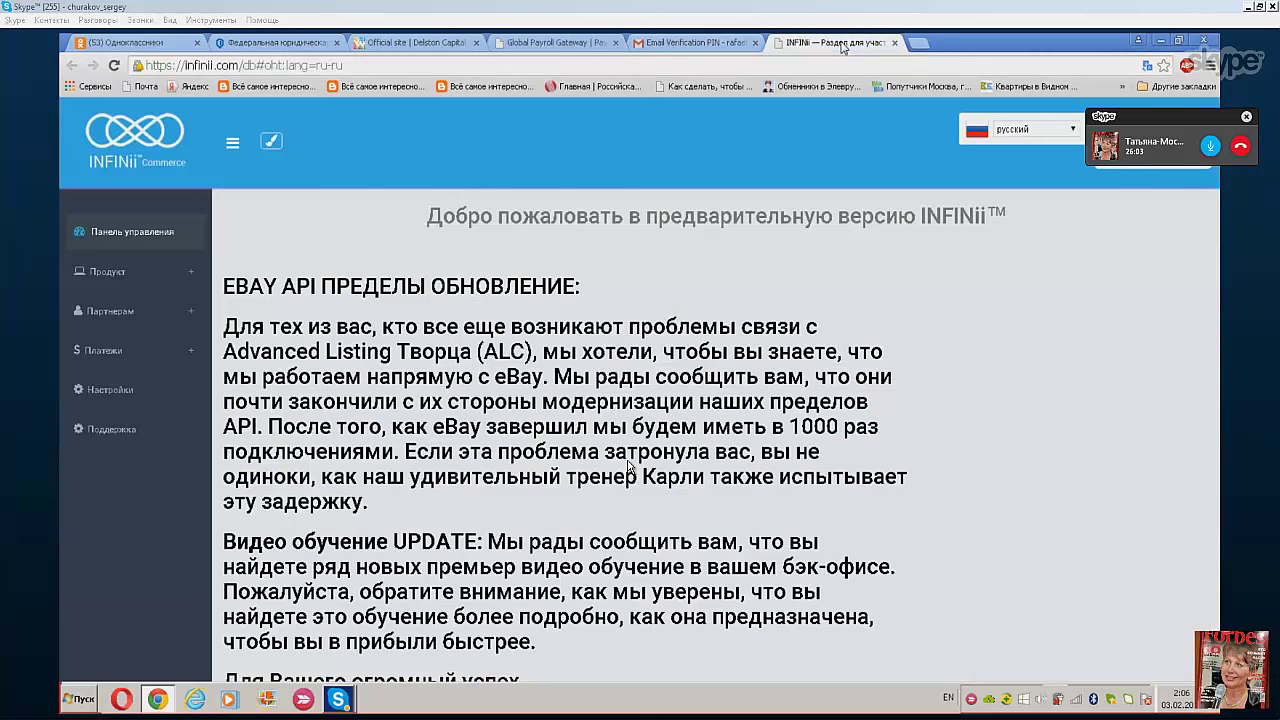
left_click(101, 354)
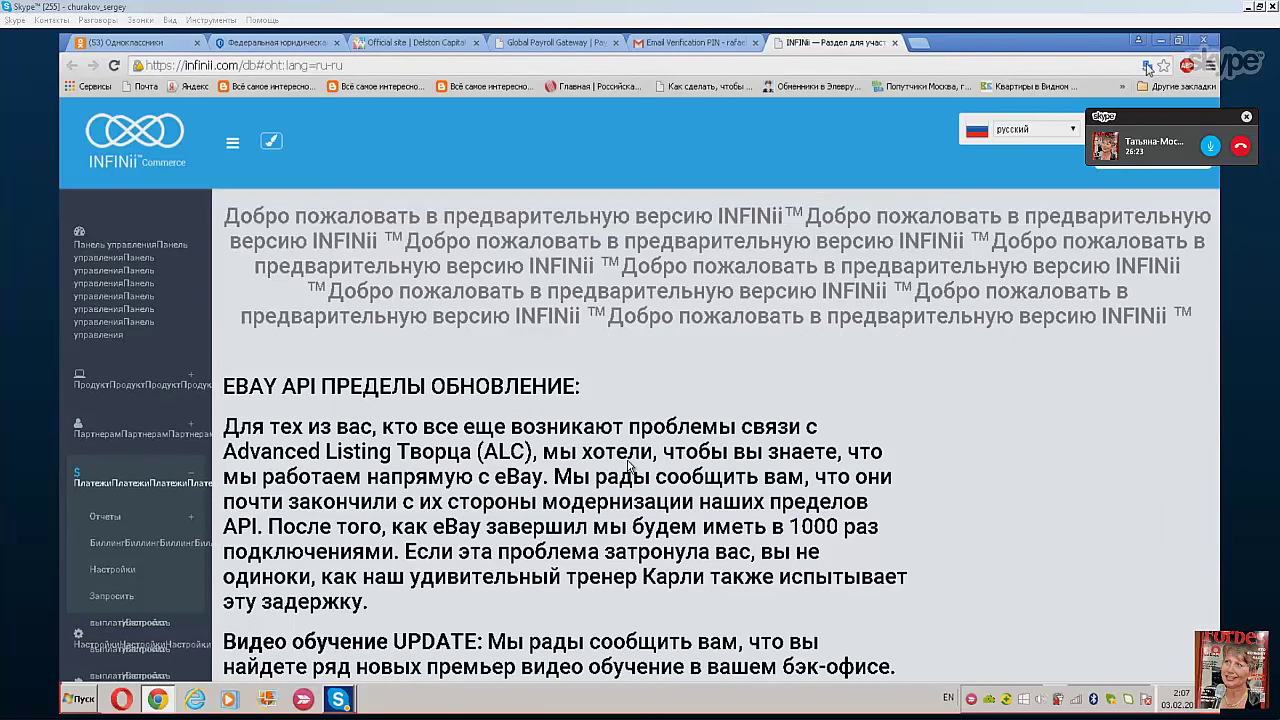
left_click(1148, 66)
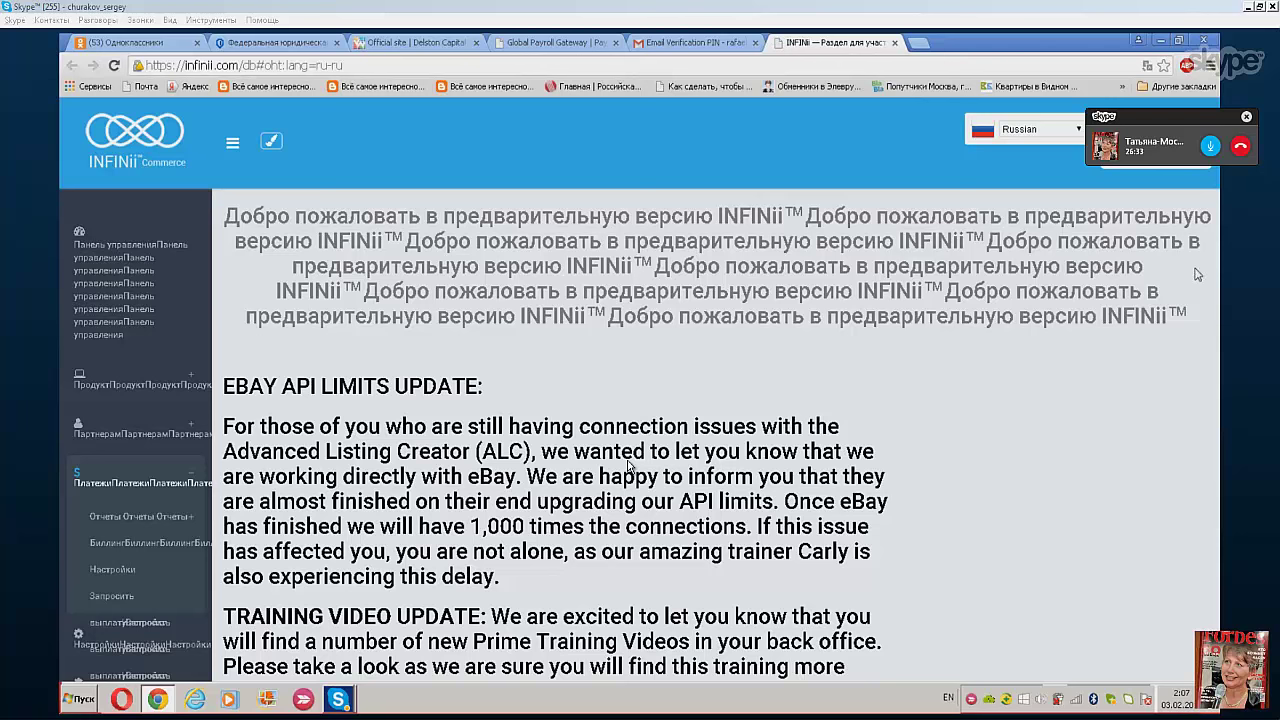
left_click(1148, 67)
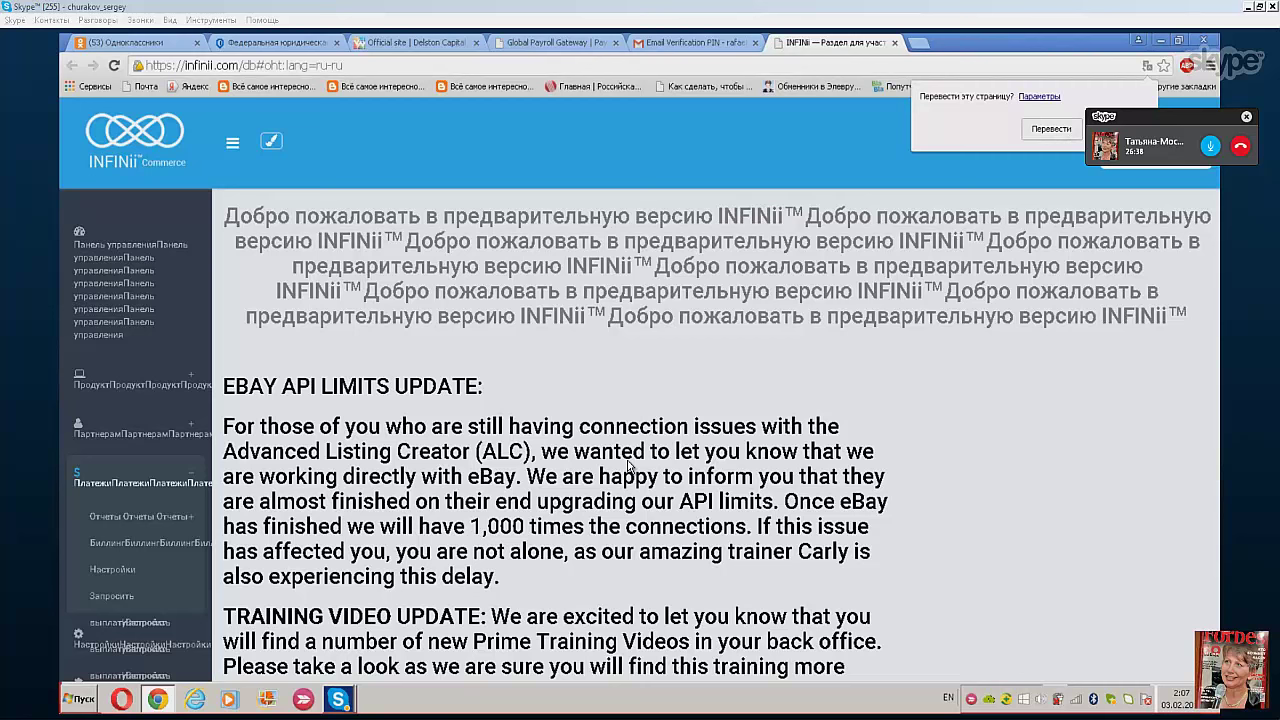
left_click(630, 465)
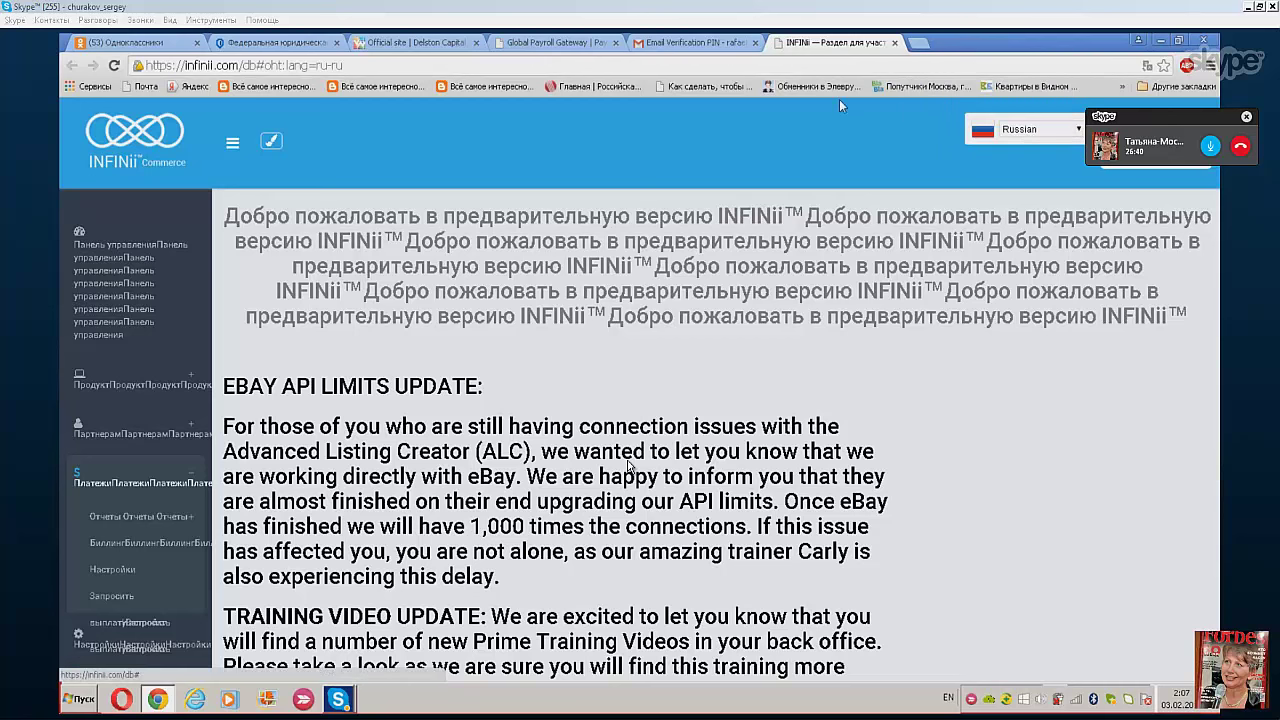
left_click(235, 146)
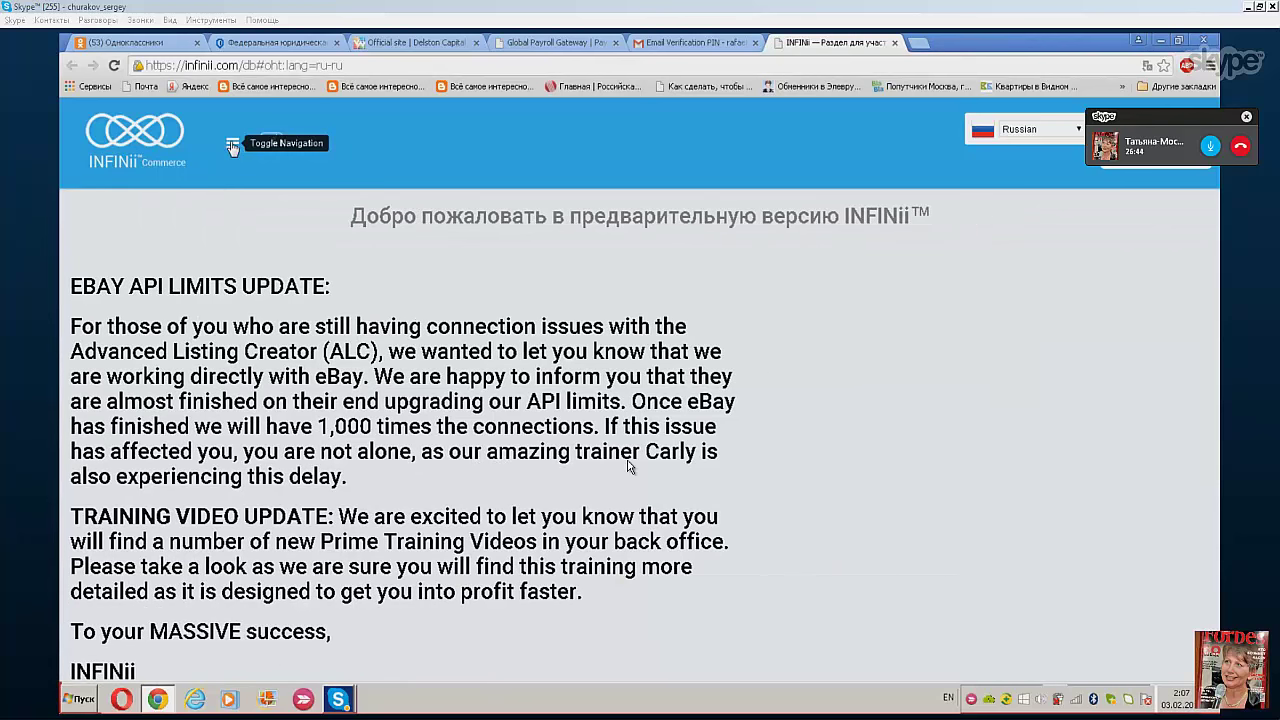
- Open Платежи > Запросить выплату and submit a payout request, which is rejected as an invalid amount
left_click(232, 146)
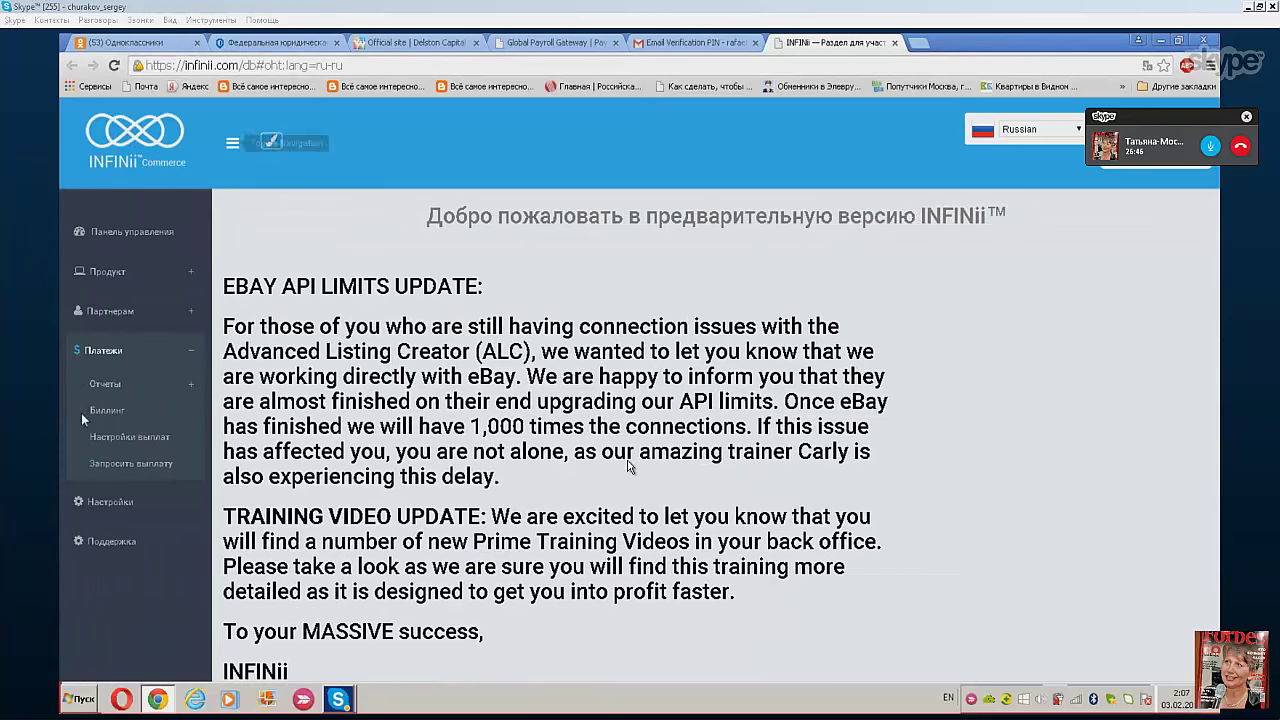
left_click(123, 466)
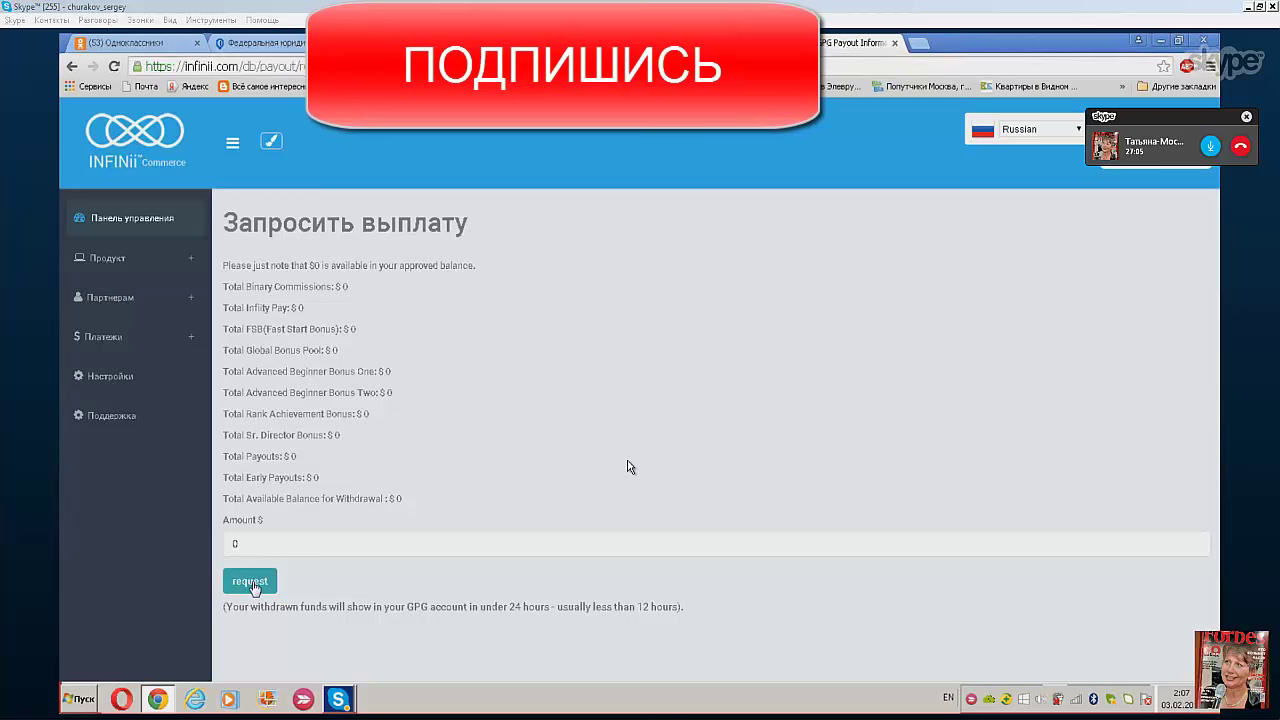
left_click(251, 583)
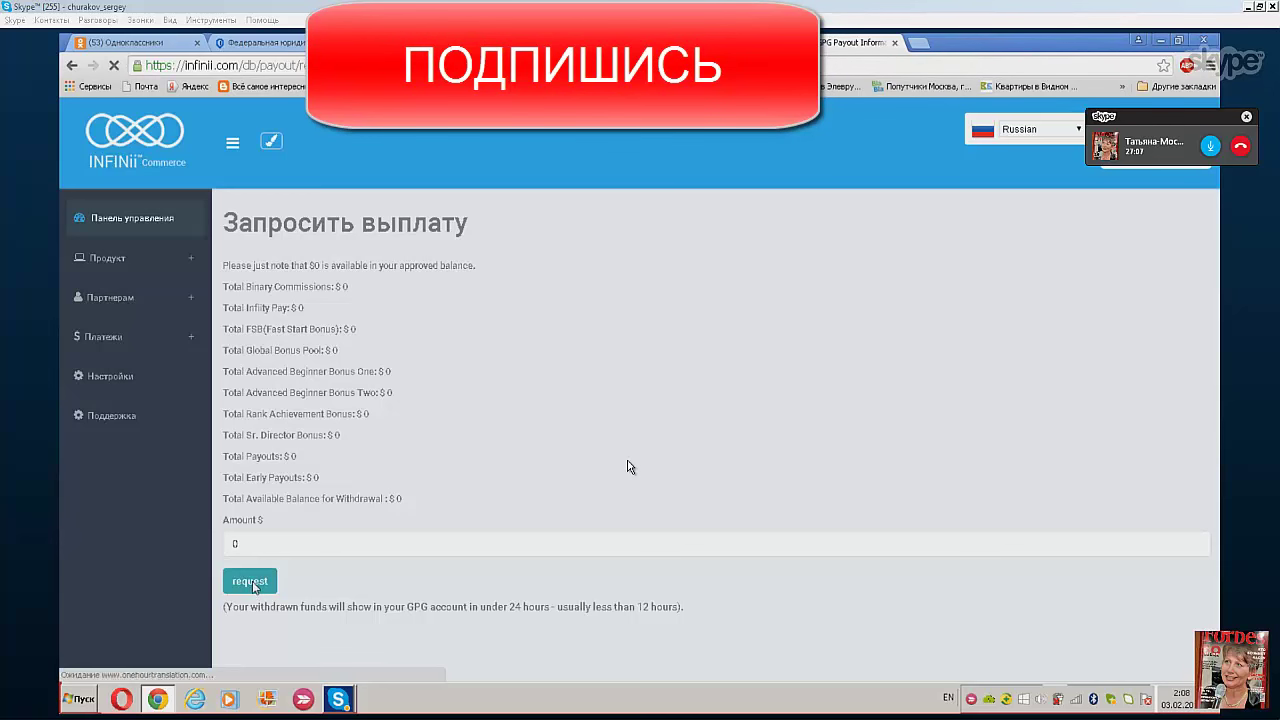